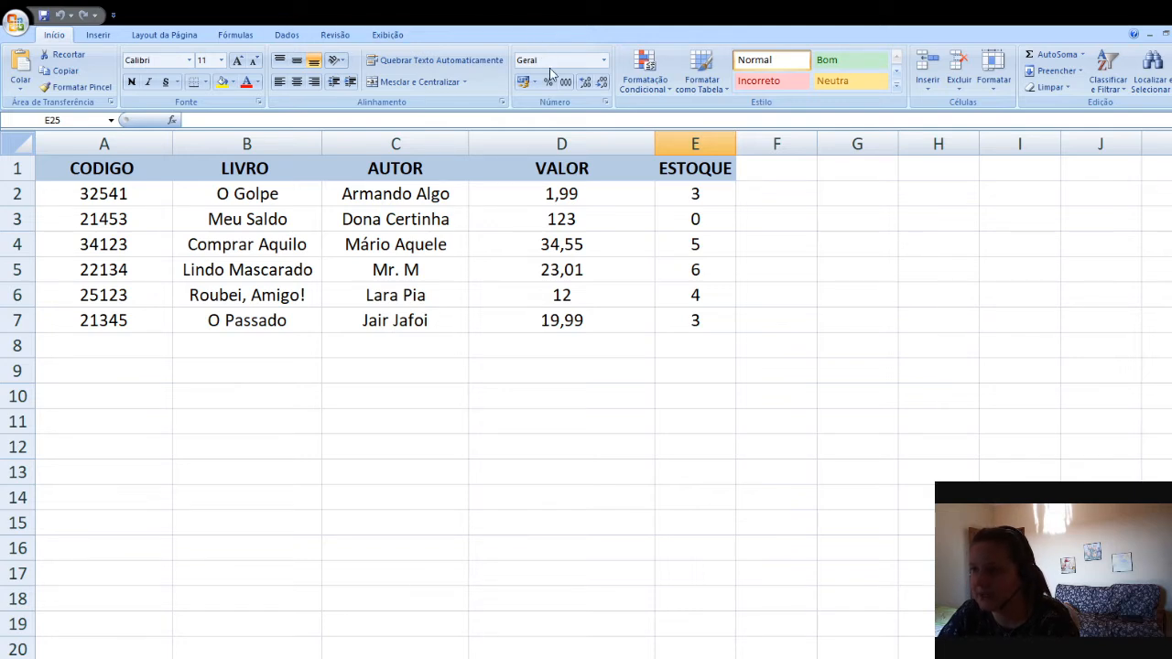
# Minimize the ribbon to enlarge the worksheet area
pyautogui.hotkey('ctrl', 'F1')
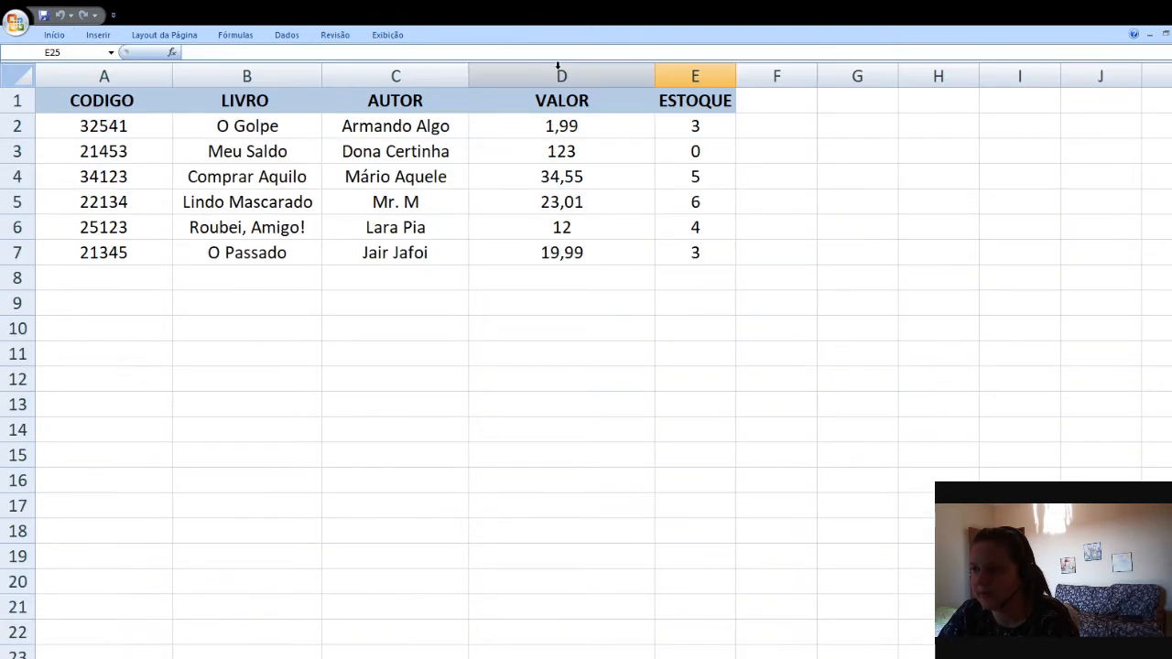
pyautogui.click(566, 332)
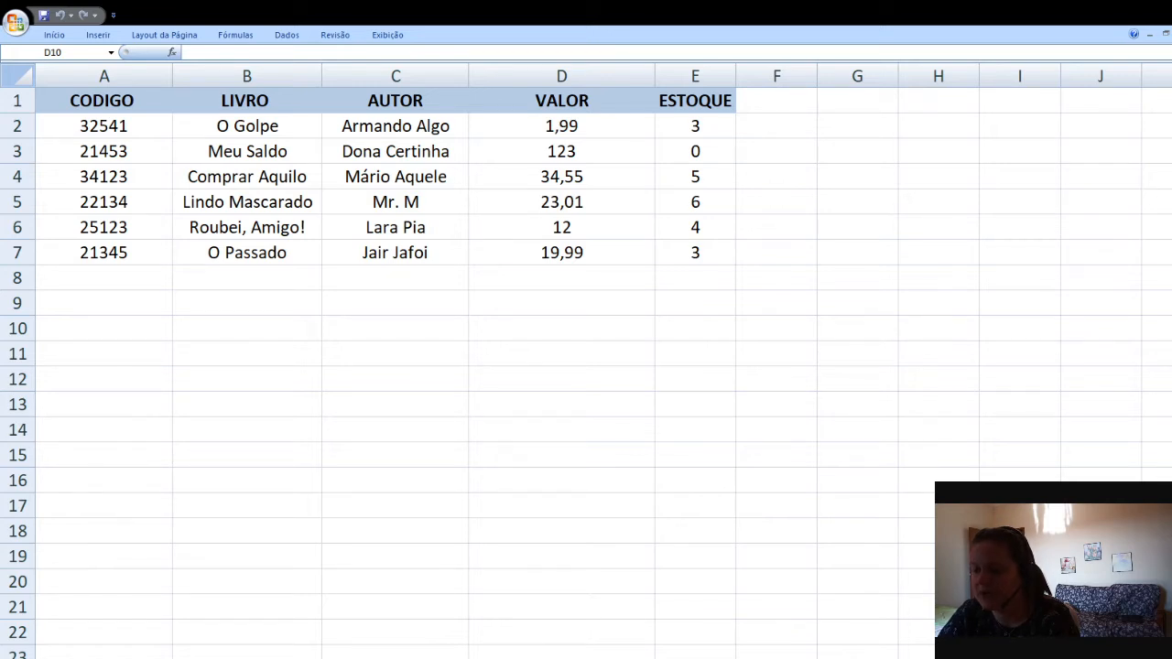
pyautogui.hotkey('alt', 'Tab')
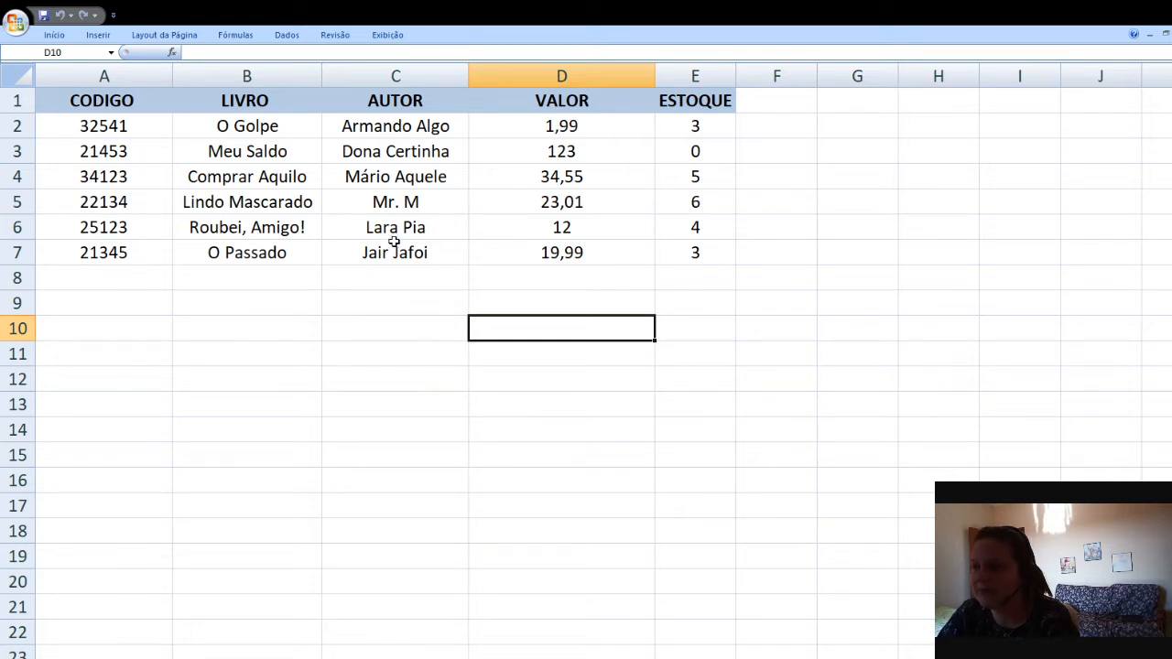
# Highlight the book table A1:E7 on the database sheet to review its columns
pyautogui.moveTo(146, 101); pyautogui.dragTo(686, 252)
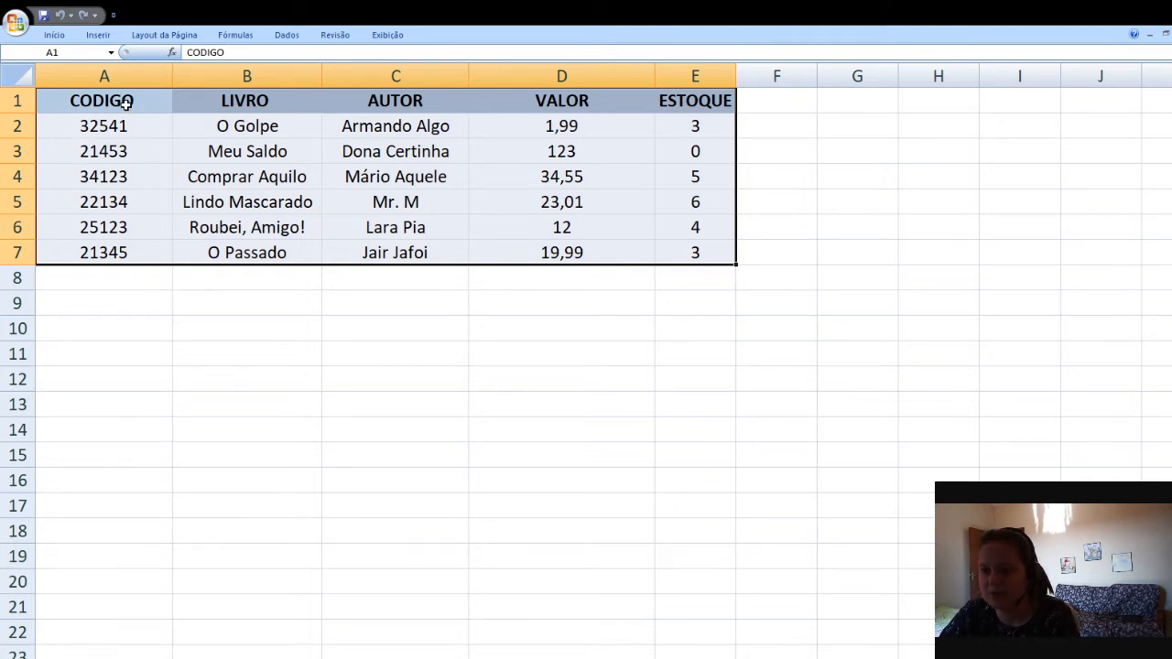
pyautogui.moveTo(126, 103); pyautogui.dragTo(673, 259)
pyautogui.click(727, 147)
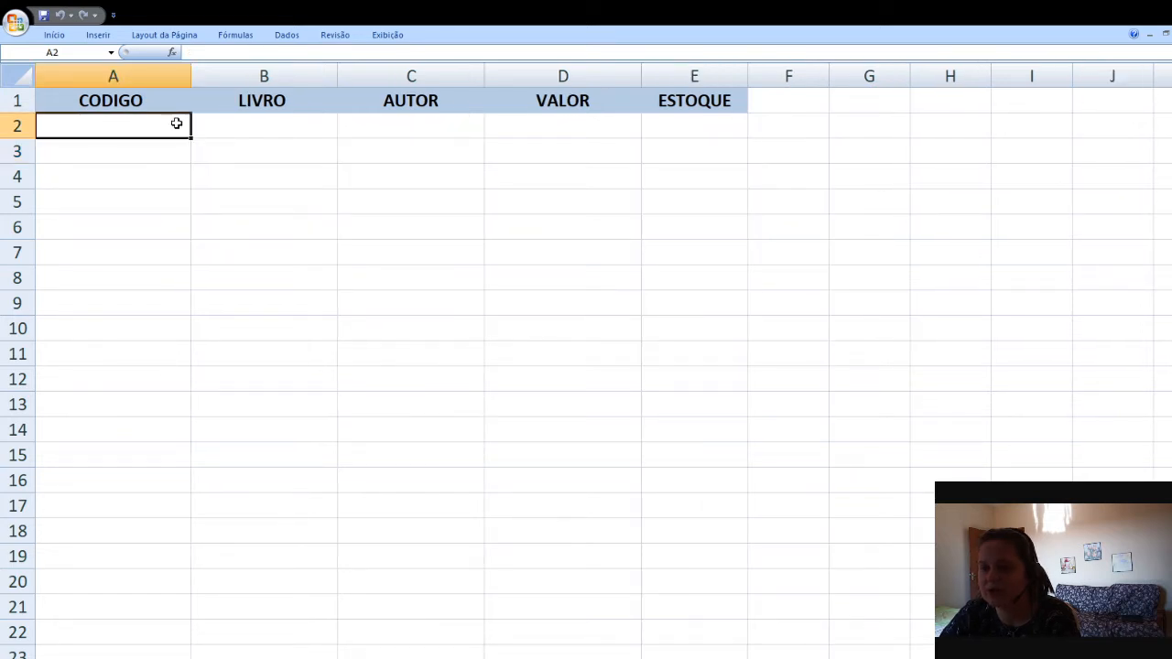
# Examine the empty row 2 under the CODIGO, LIVRO, AUTOR, VALOR and ESTOQUE headers of the query sheet
pyautogui.click(302, 131)
pyautogui.click(384, 131)
pyautogui.click(555, 131)
pyautogui.click(722, 131)
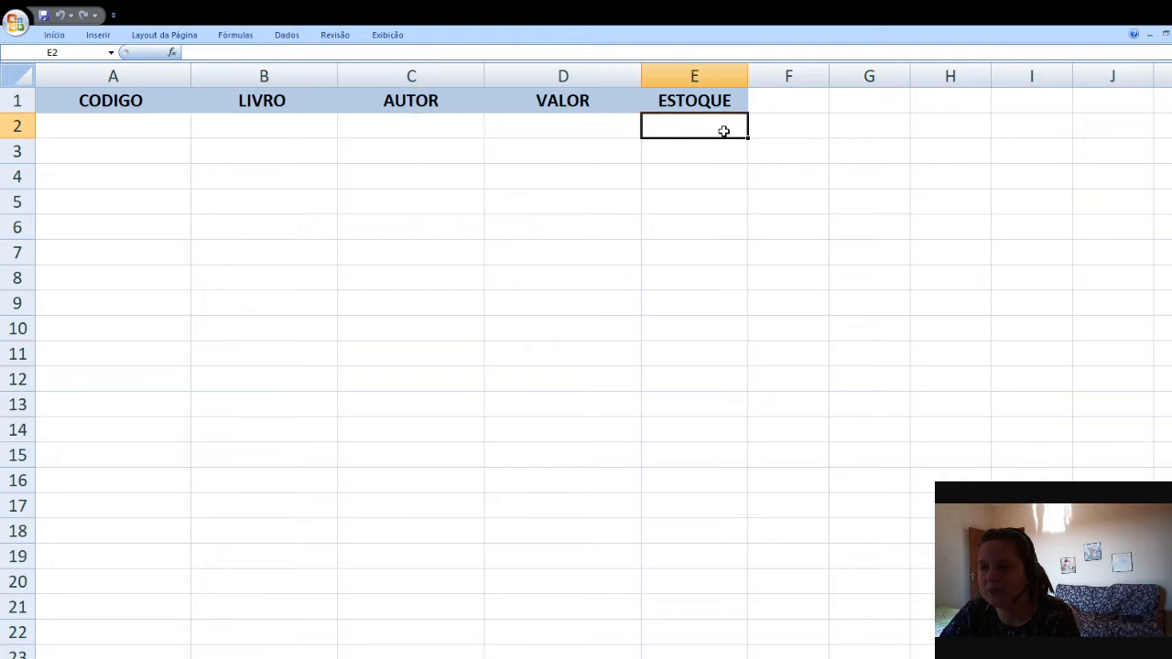
pyautogui.click(303, 120)
pyautogui.click(402, 120)
pyautogui.click(531, 131)
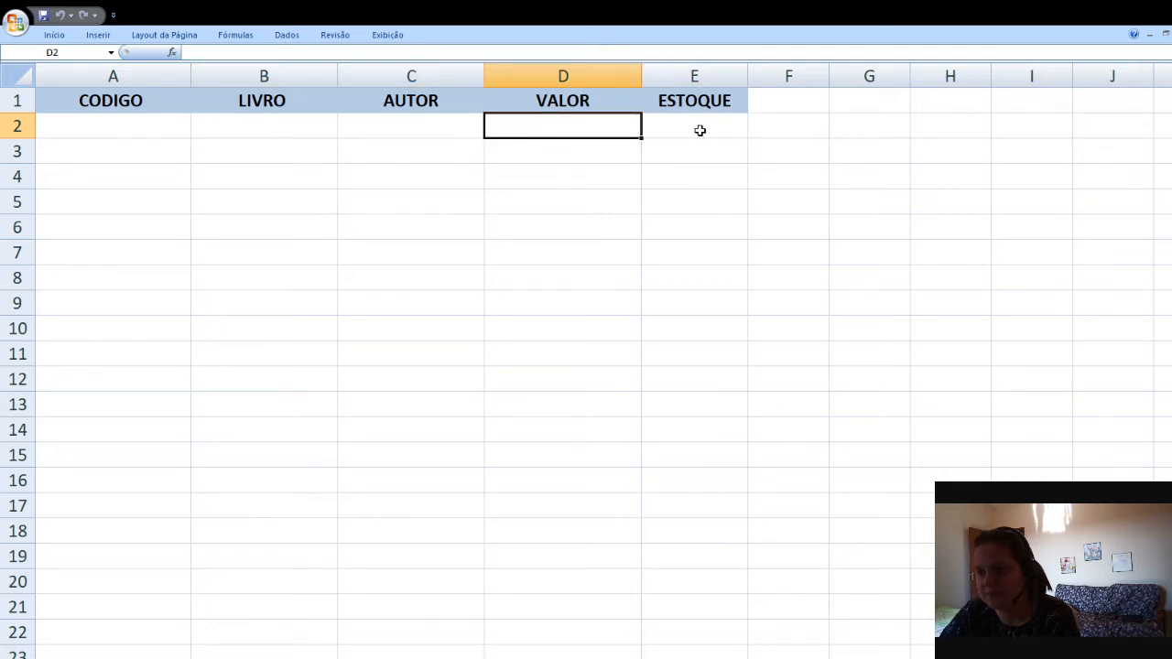
pyautogui.click(701, 131)
pyautogui.click(280, 123)
pyautogui.click(391, 129)
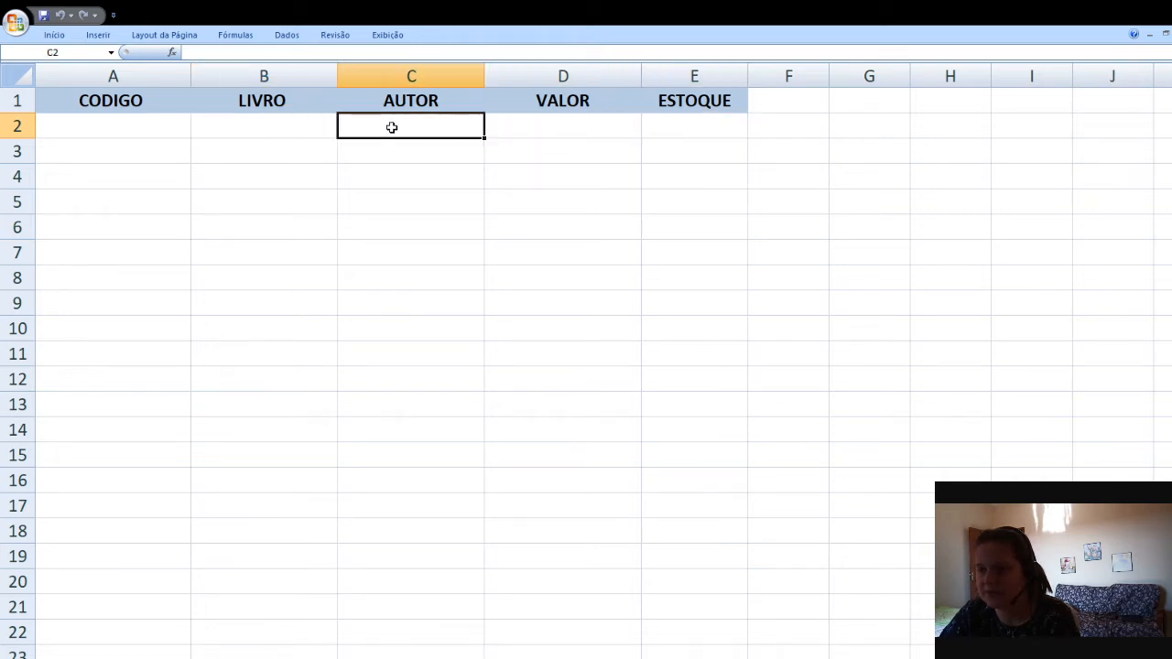
pyautogui.click(537, 137)
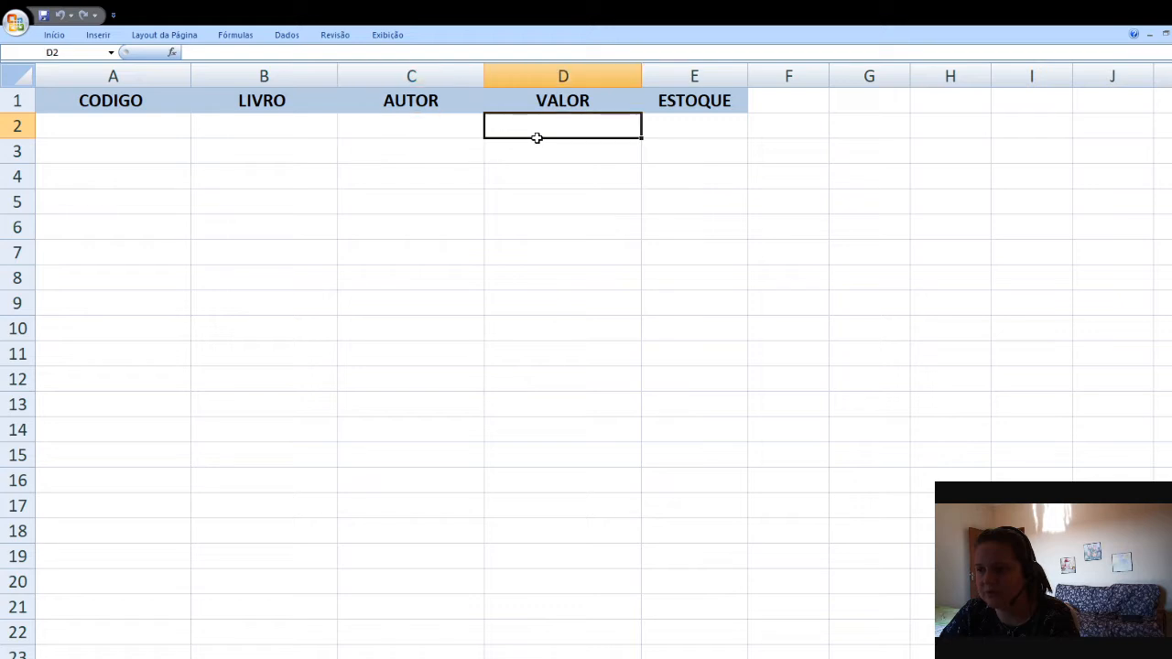
pyautogui.click(724, 131)
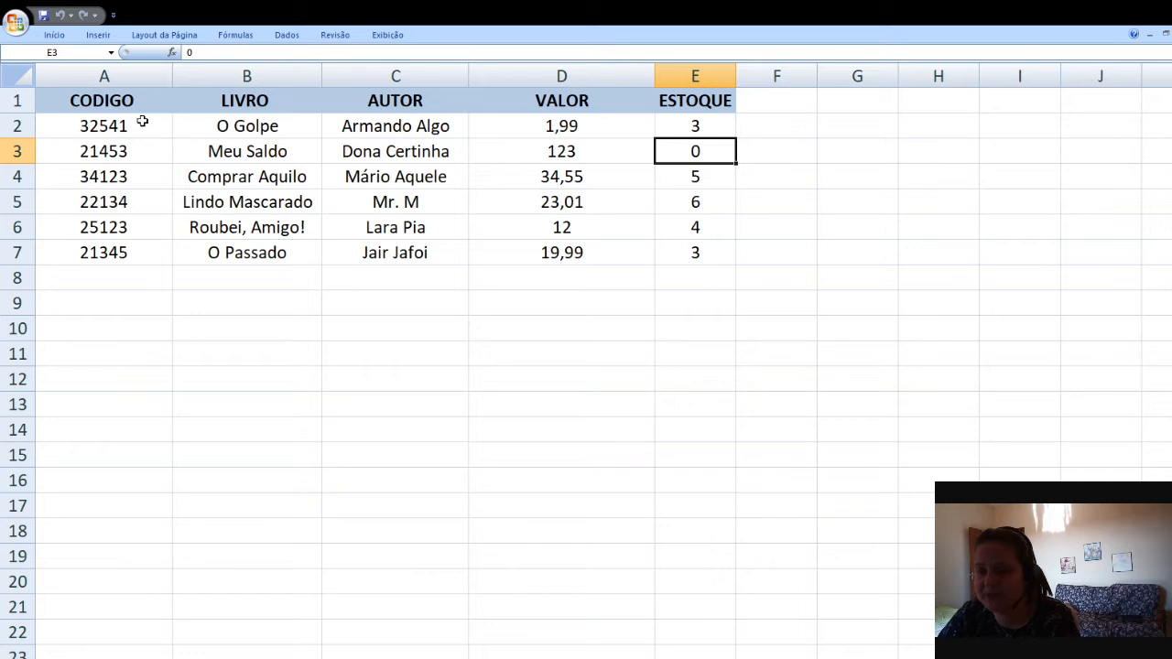
# Highlight the CODIGO values in the database sheet's first column to review the lookup keys
pyautogui.moveTo(143, 121); pyautogui.dragTo(160, 248)
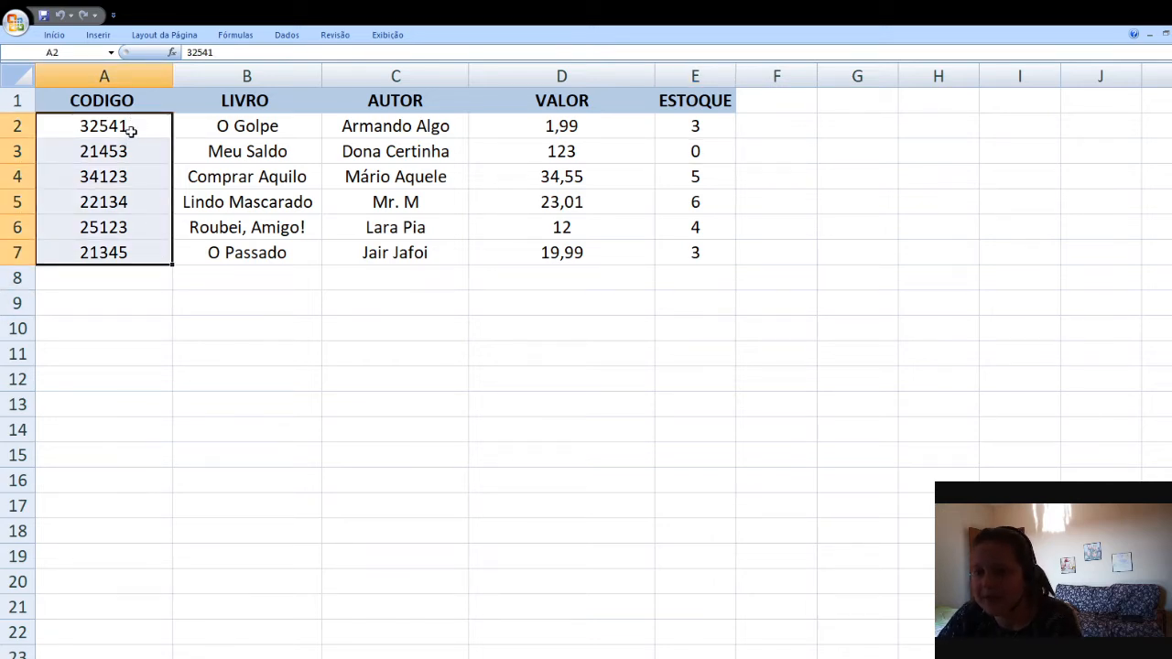
pyautogui.moveTo(129, 129); pyautogui.dragTo(146, 204)
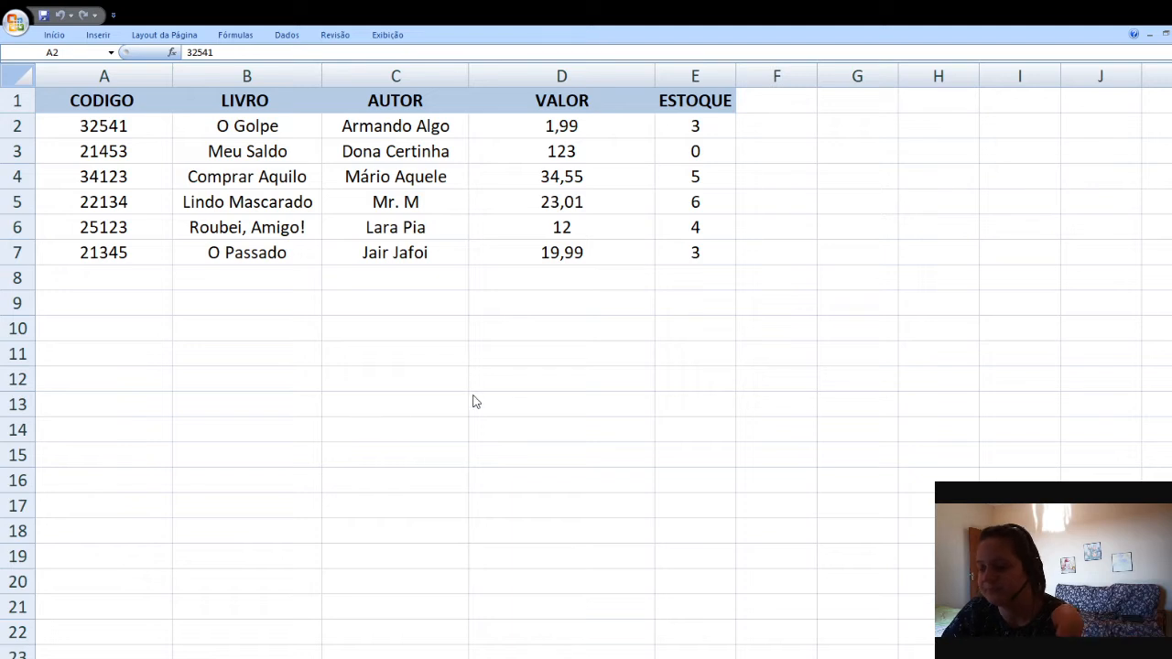
pyautogui.moveTo(110, 138); pyautogui.dragTo(110, 202)
pyautogui.click(154, 128)
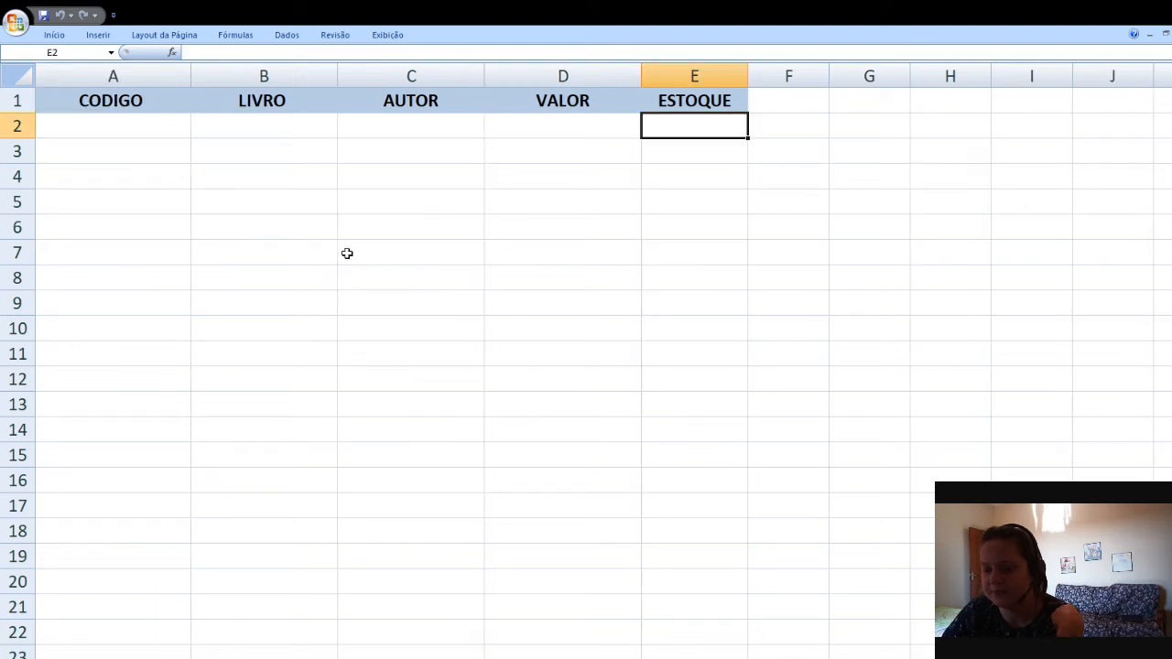
# Start a PROCV formula in cell B2 under LIVRO on the query sheet
pyautogui.click(315, 133)
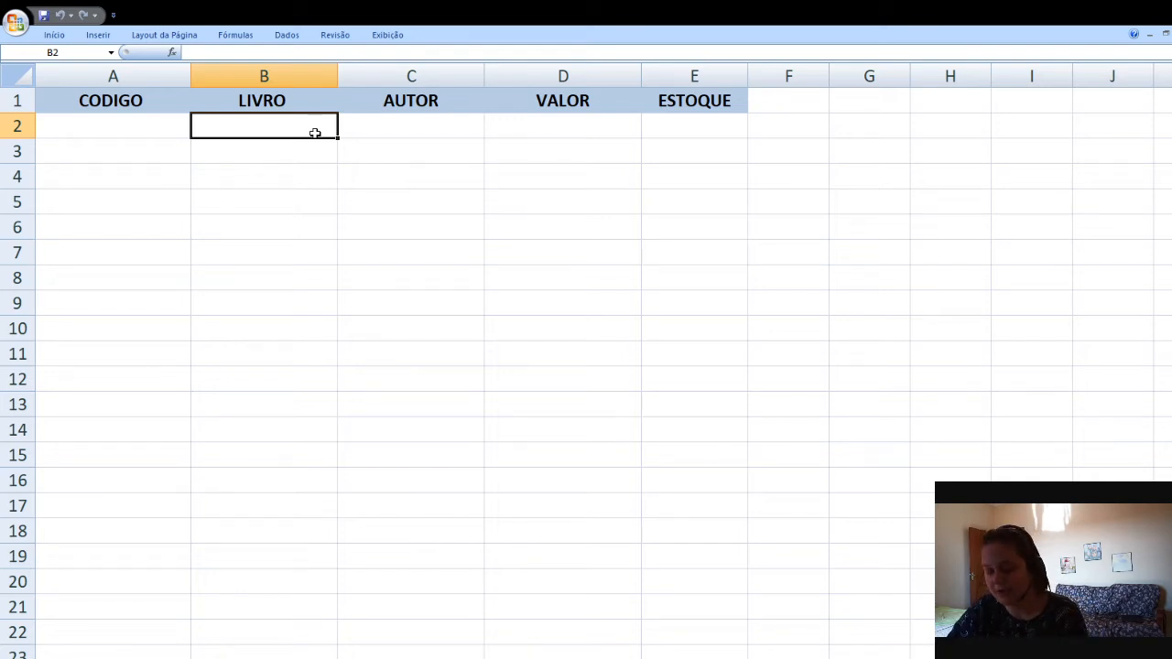
pyautogui.write('=')
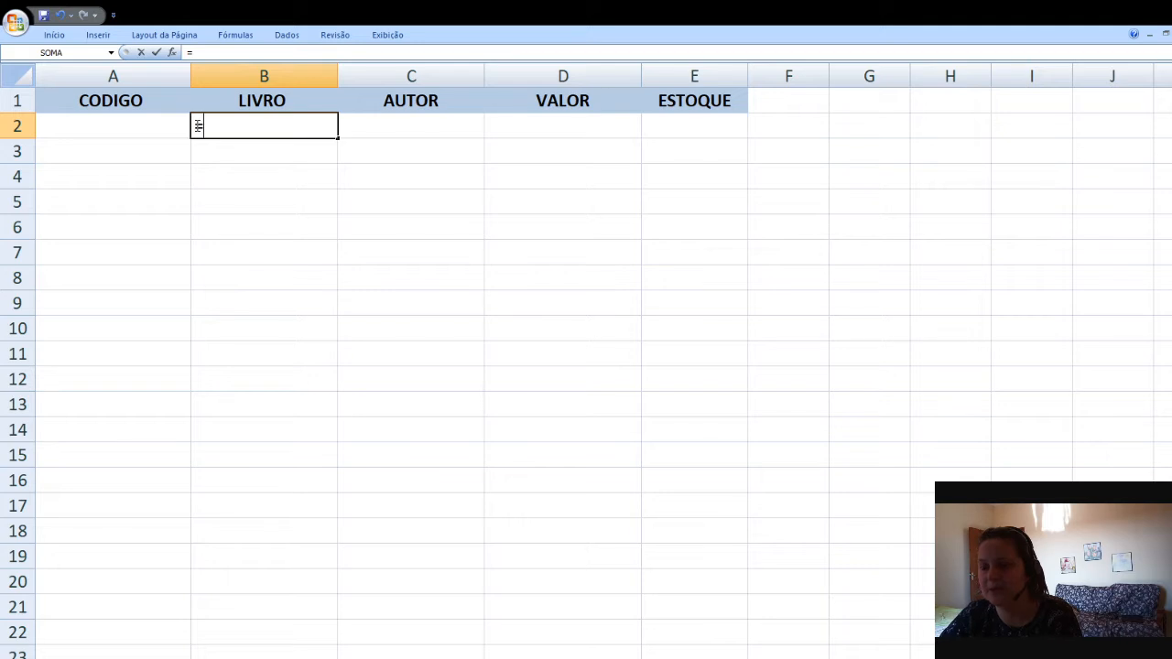
pyautogui.moveTo(196, 126); pyautogui.dragTo(207, 127)
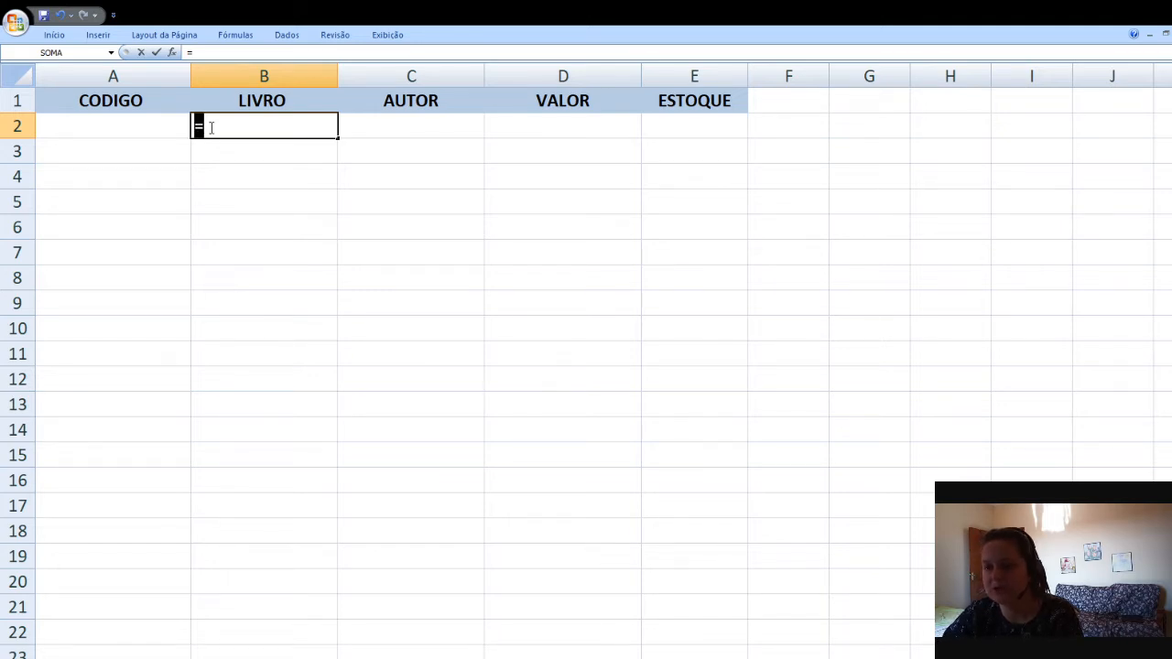
pyautogui.click(211, 127)
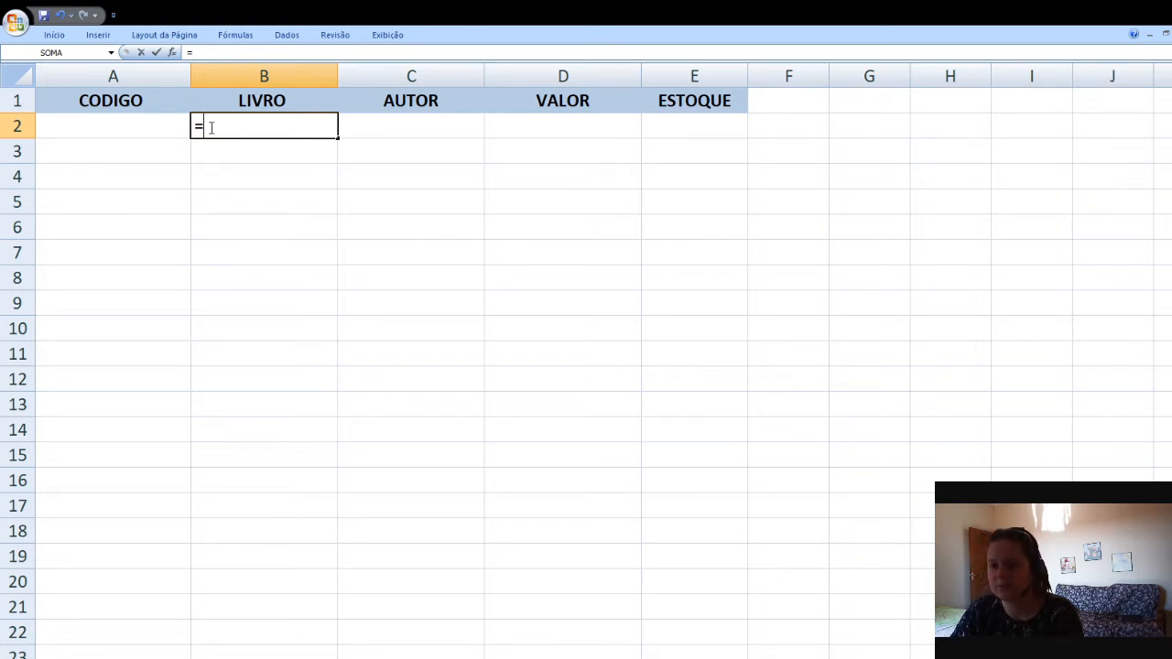
pyautogui.write('pro')
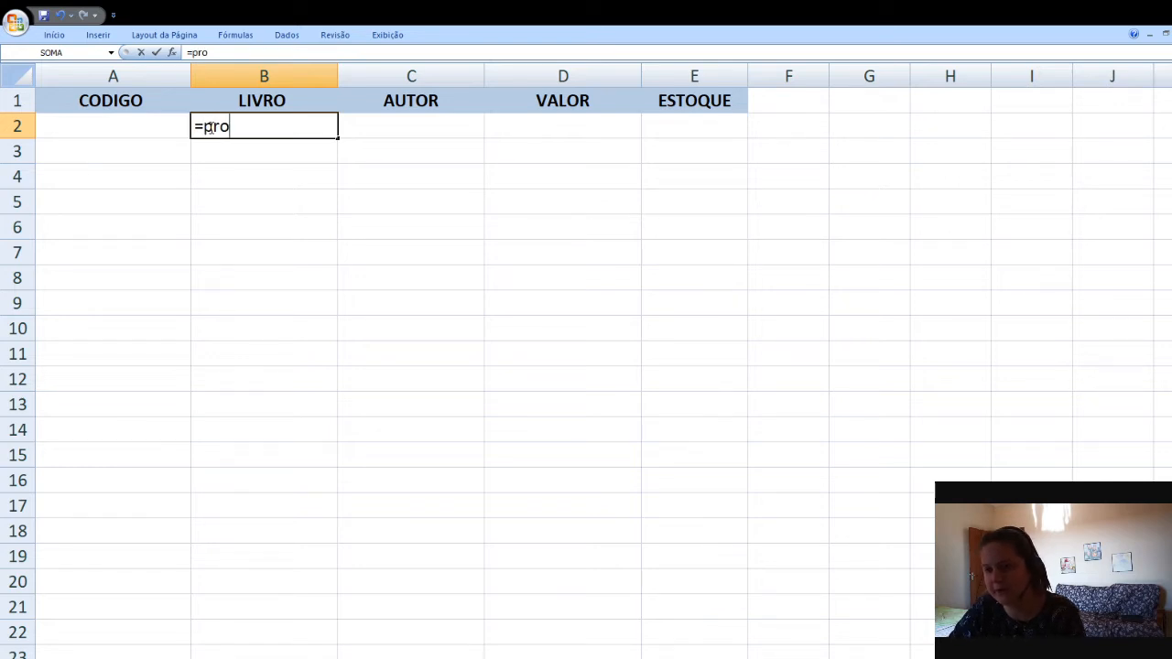
pyautogui.write('cv')
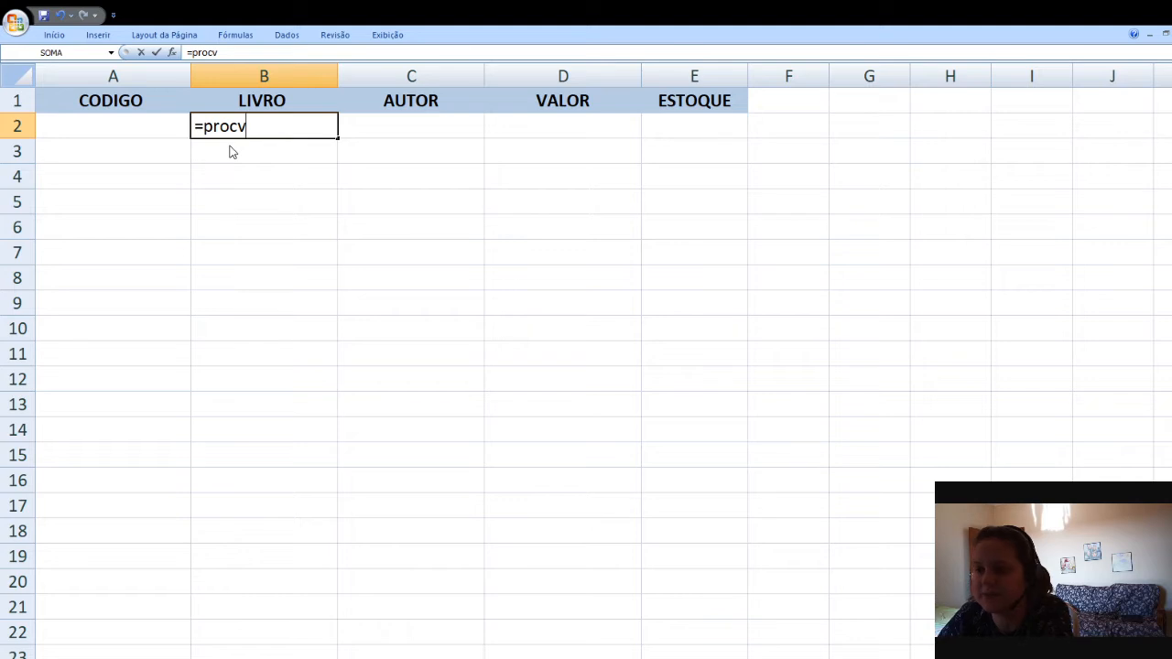
pyautogui.press('Tab')
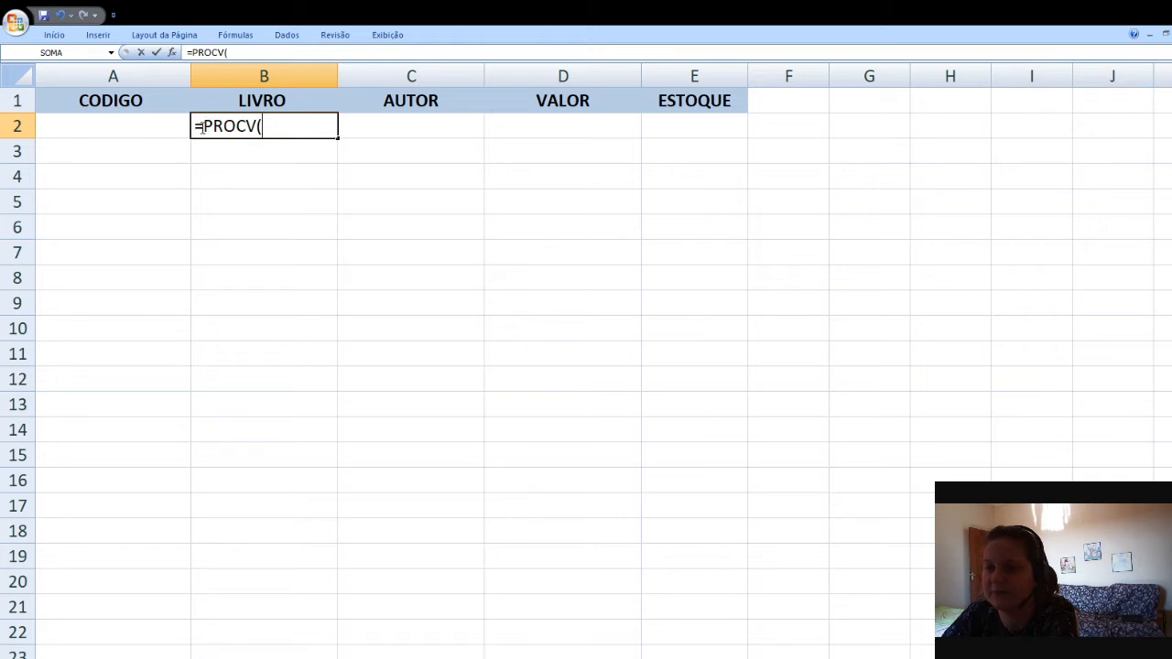
pyautogui.moveTo(195, 124); pyautogui.dragTo(203, 124)
pyautogui.moveTo(256, 126); pyautogui.dragTo(266, 128)
pyautogui.click(265, 128)
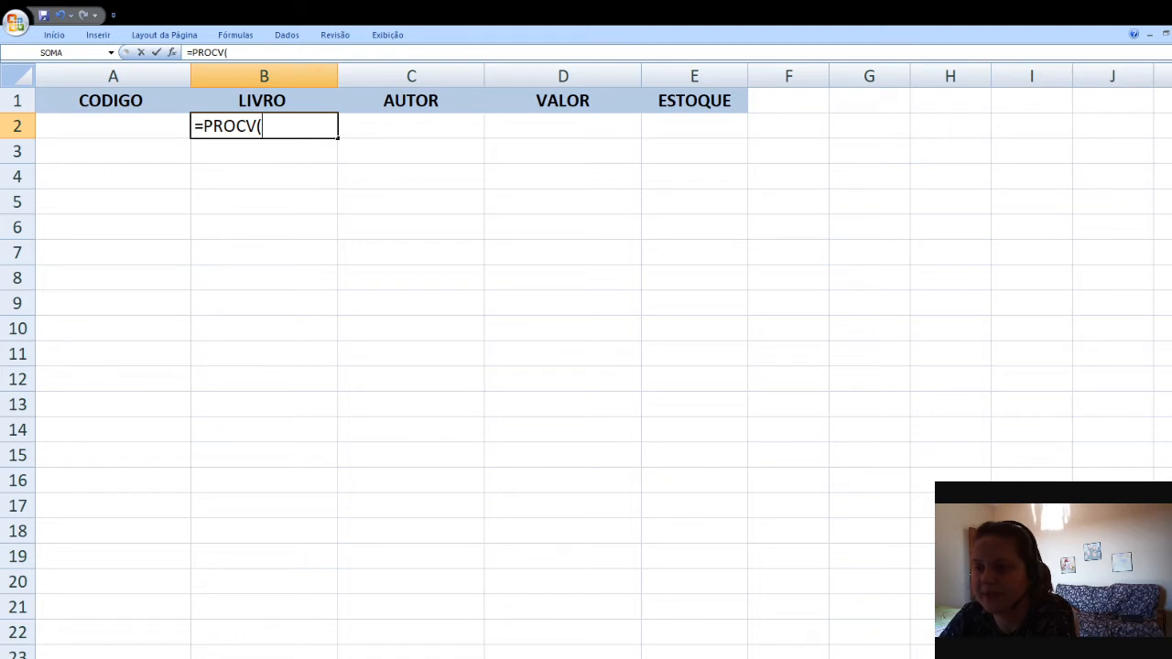
# Add cell A2 as the PROCV lookup value followed by a semicolon separator
pyautogui.click(130, 125)
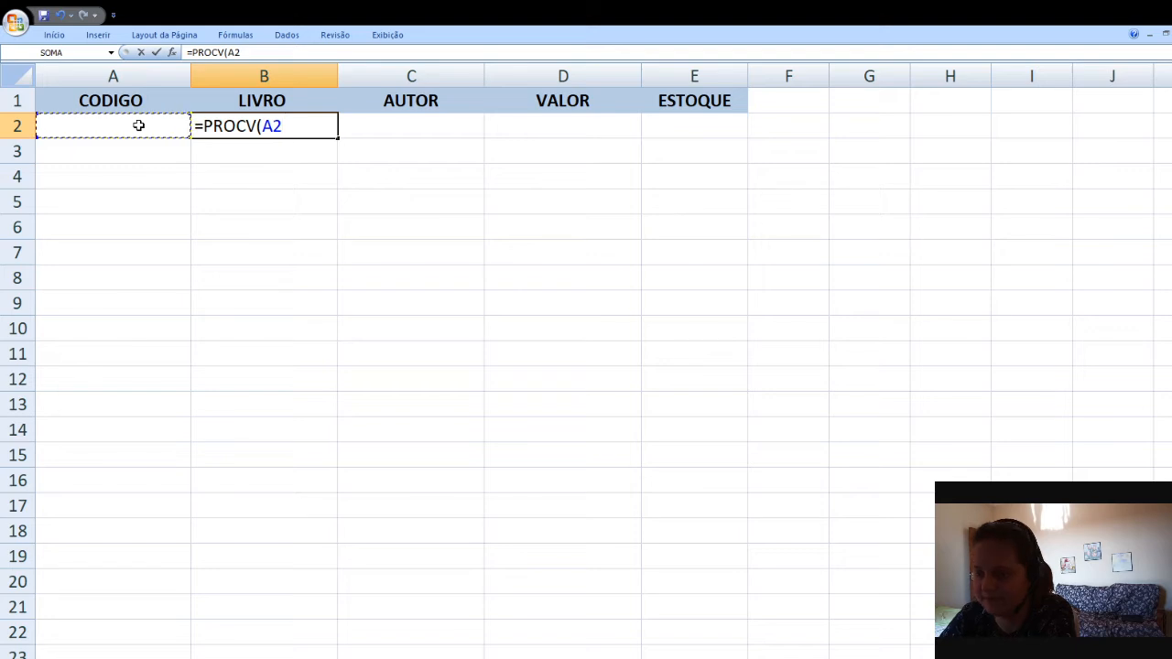
pyautogui.write(';')
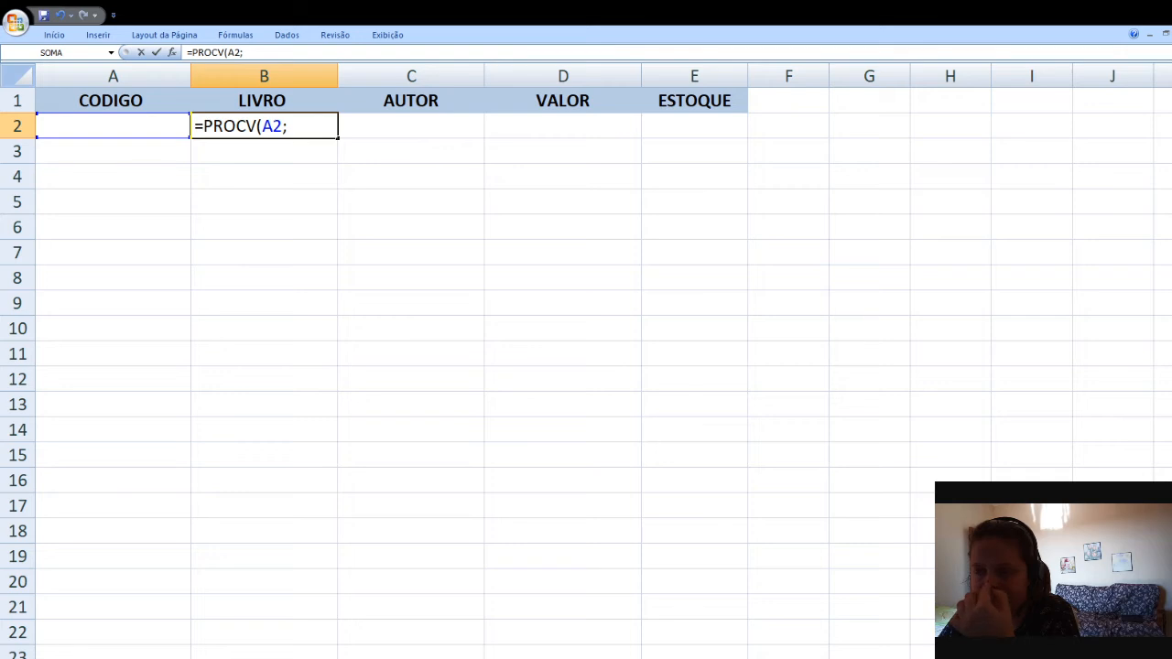
pyautogui.click(294, 129)
pyautogui.hotkey('shift', 'Left')
pyautogui.hotkey('shift', 'Left')
pyautogui.hotkey('shift', 'Left')
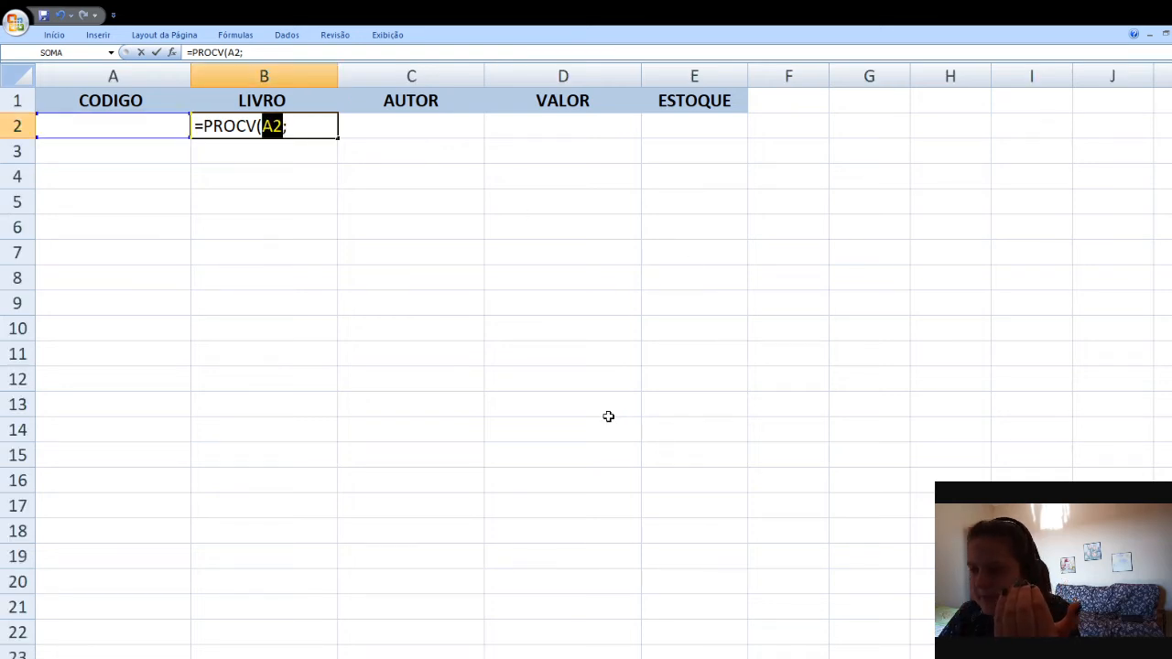
pyautogui.click(293, 129)
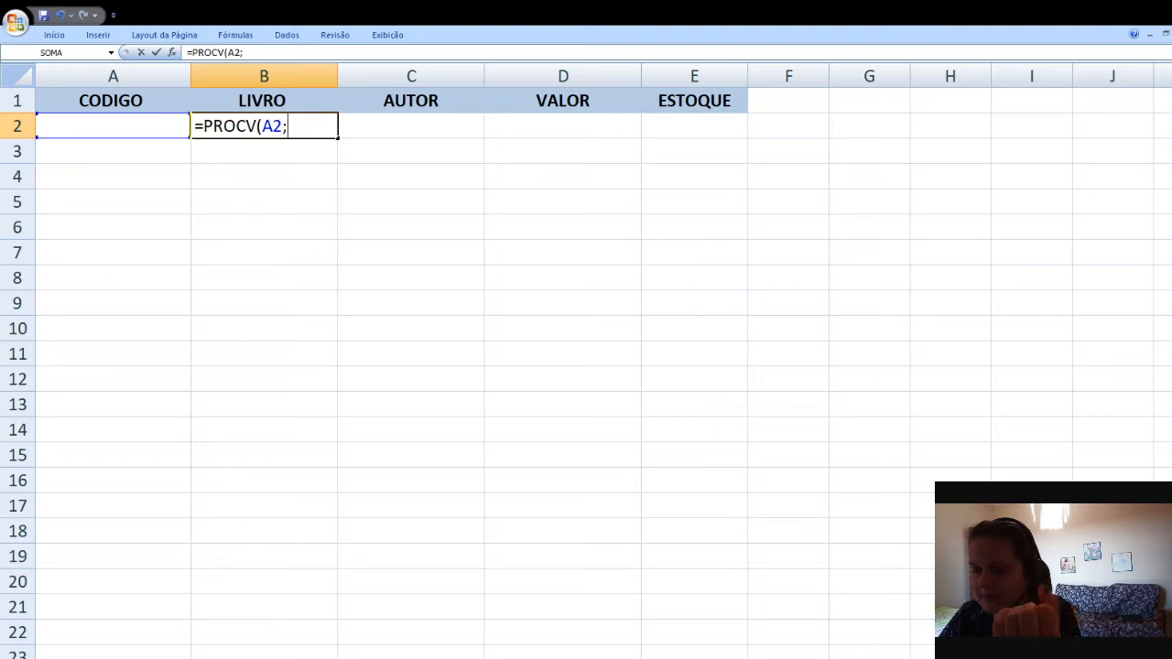
# Set the table range to A1:B7 on the BANCO DE DADOS sheet and make it absolute
pyautogui.hotkey('ctrl', 'pagedown')
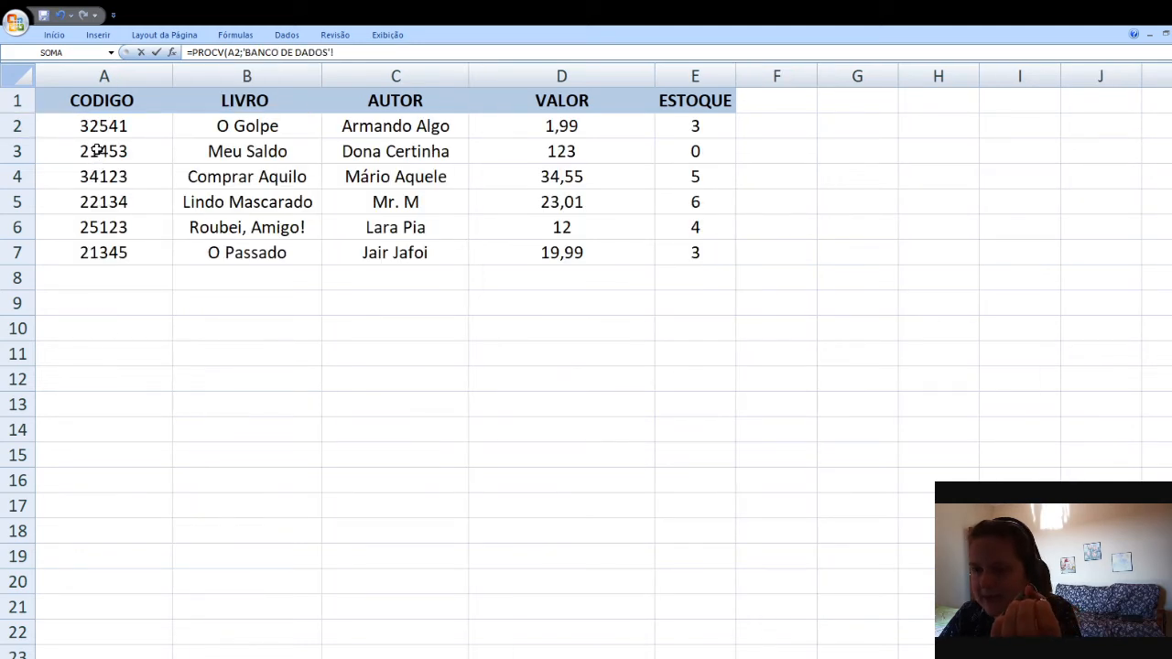
pyautogui.click(119, 102)
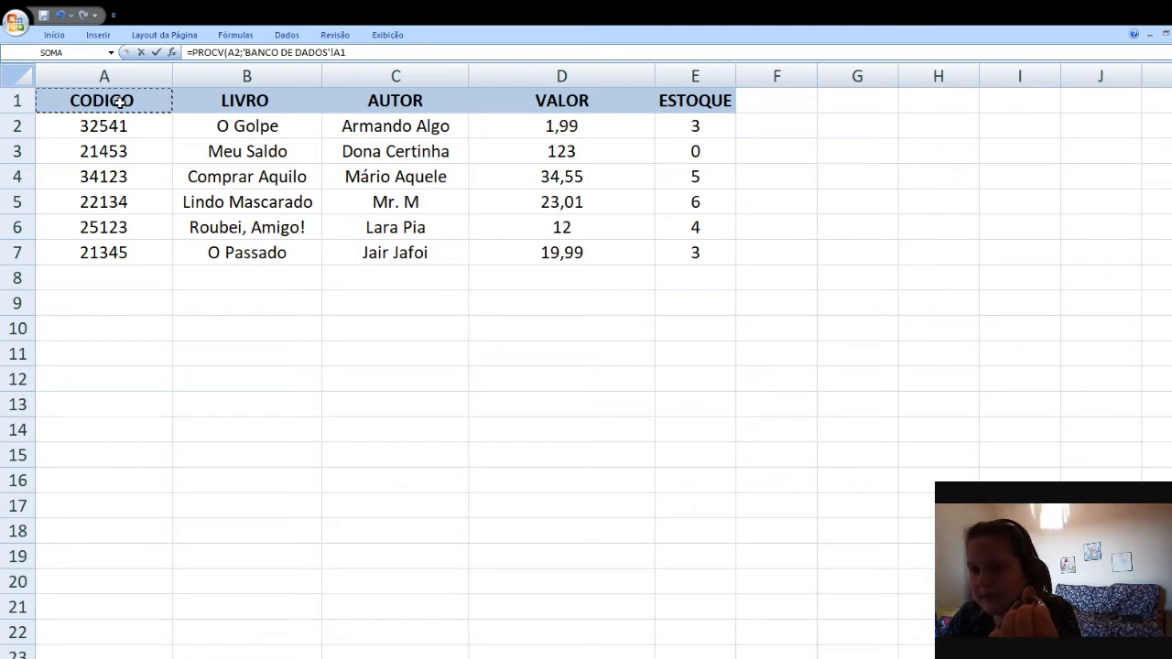
pyautogui.moveTo(119, 103); pyautogui.dragTo(131, 243)
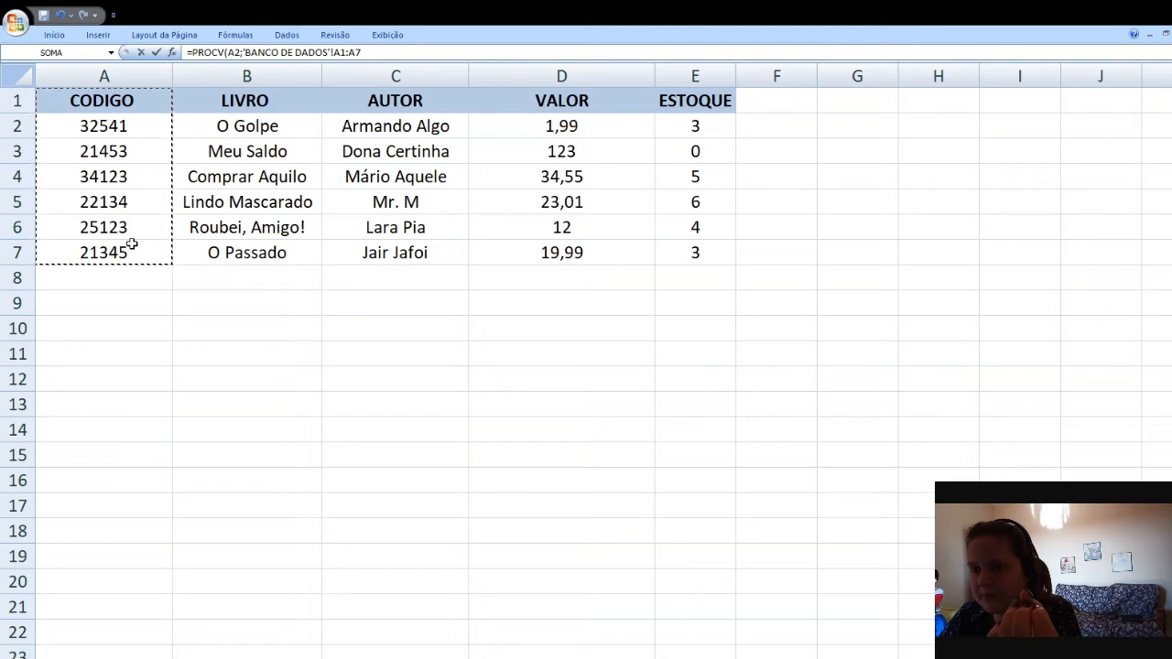
pyautogui.moveTo(132, 243); pyautogui.dragTo(200, 256)
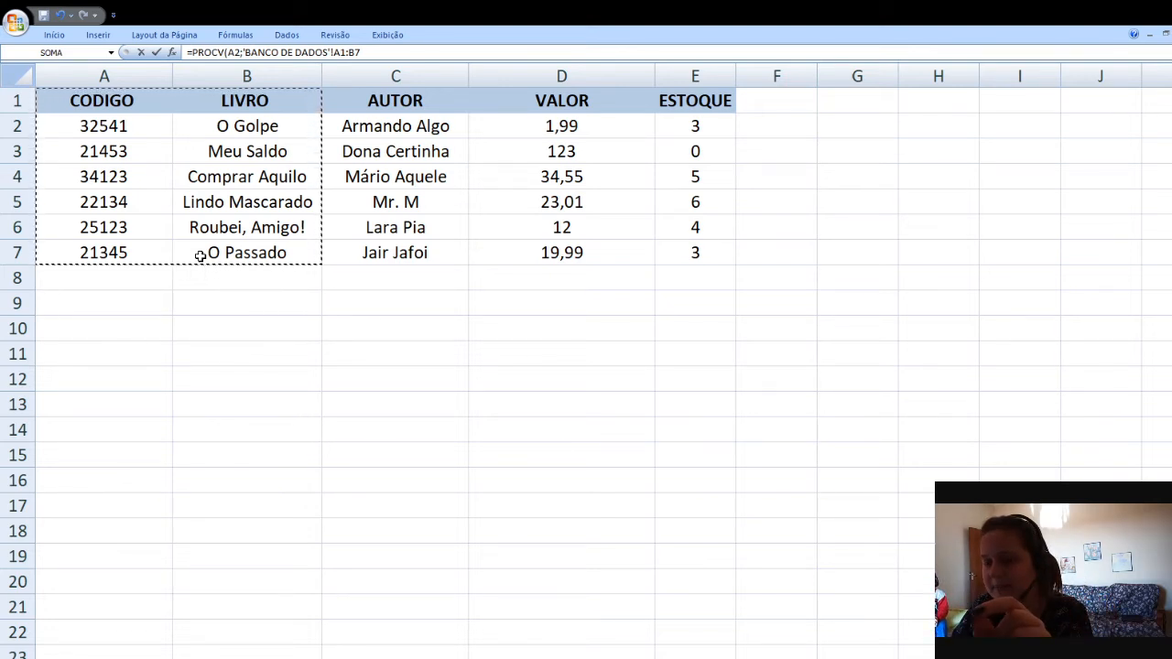
pyautogui.press('F4')
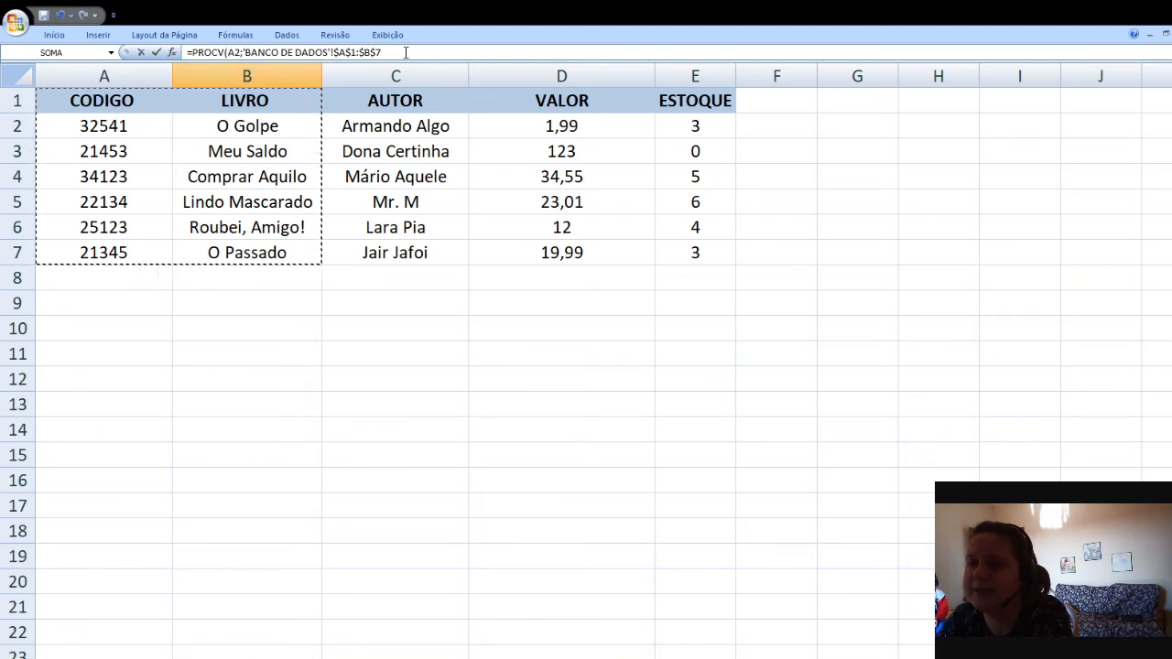
# Complete the formula with column index 2 and FALSO, closing the parenthesis and confirming it
pyautogui.write(';')
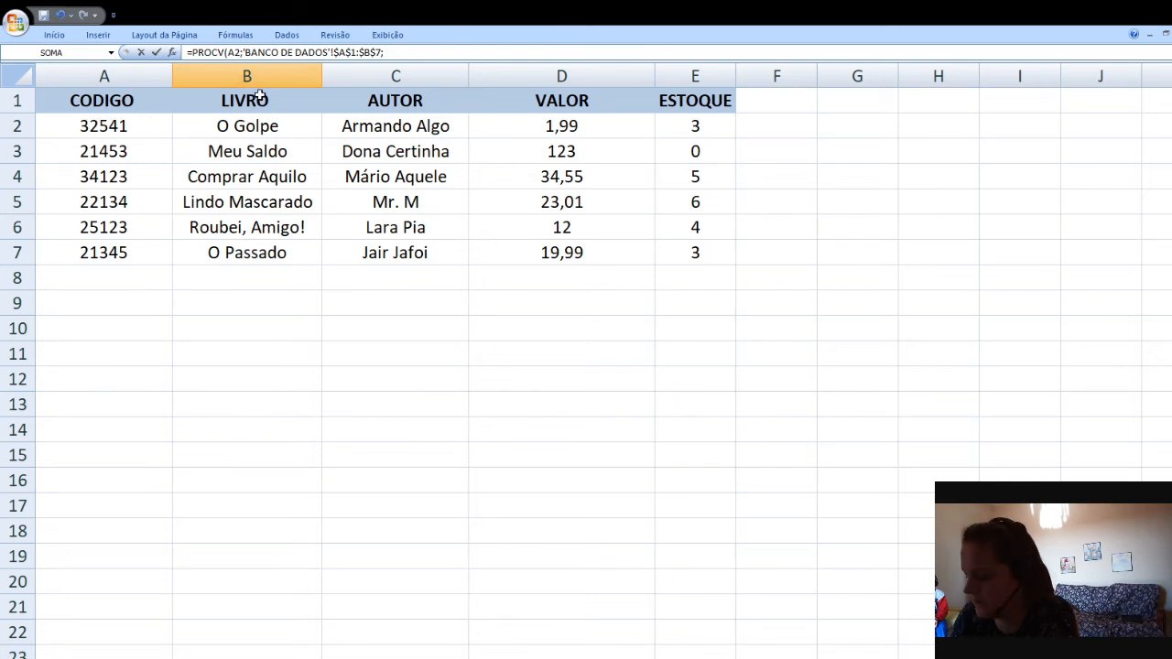
pyautogui.write('2')
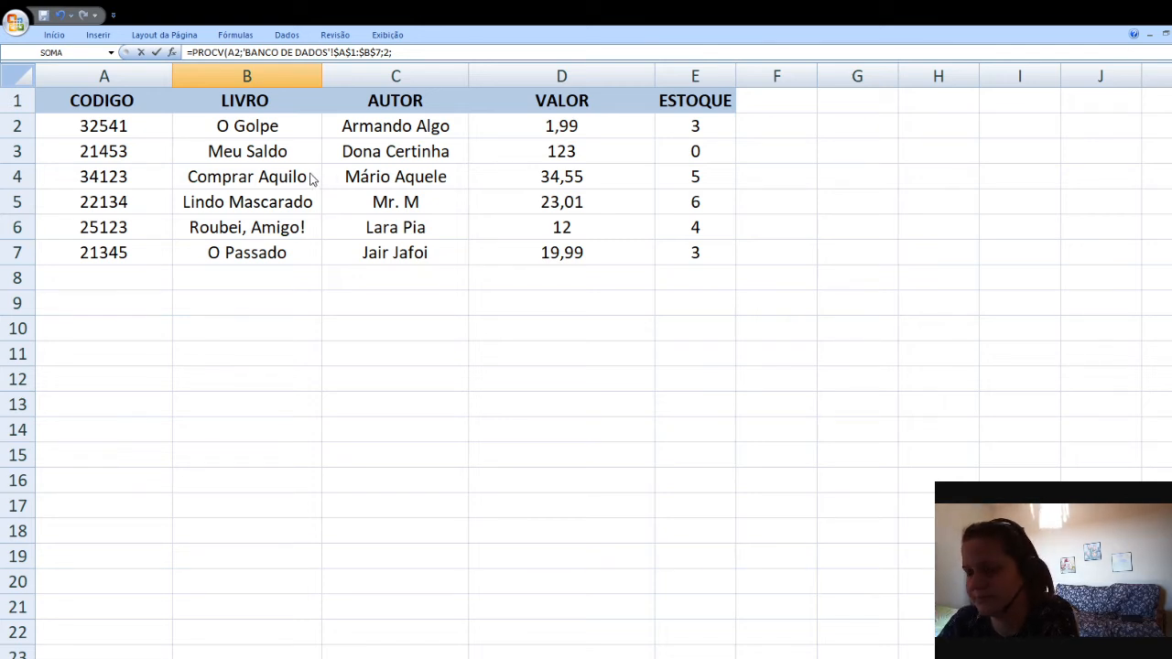
pyautogui.write('FALSO')
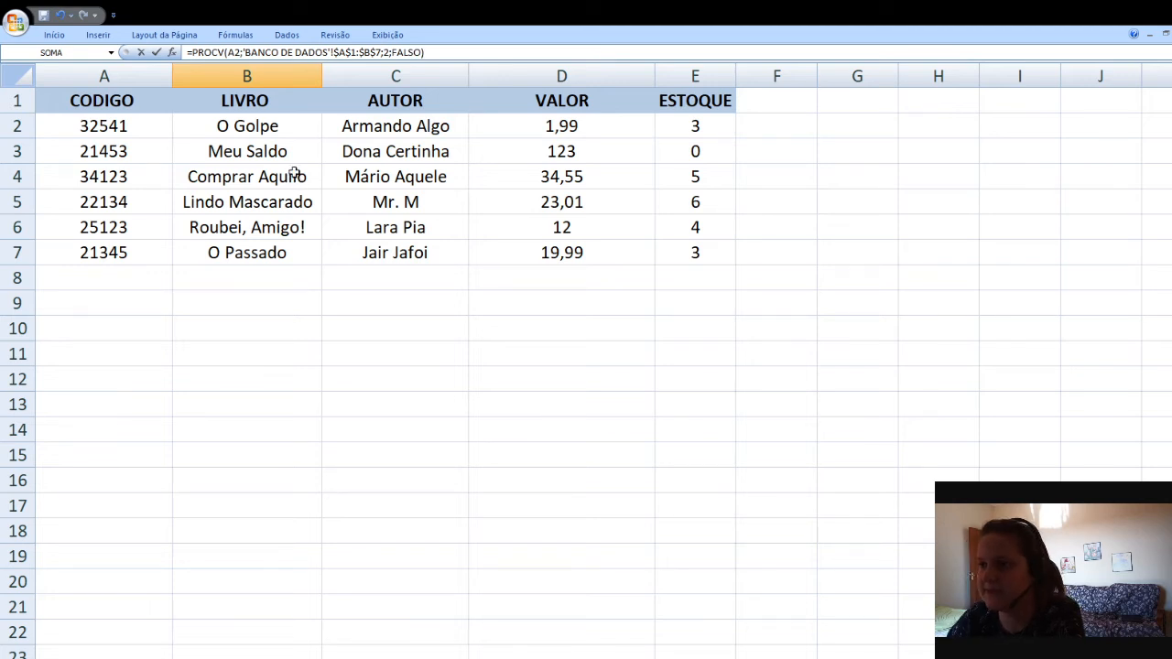
pyautogui.press('Return')
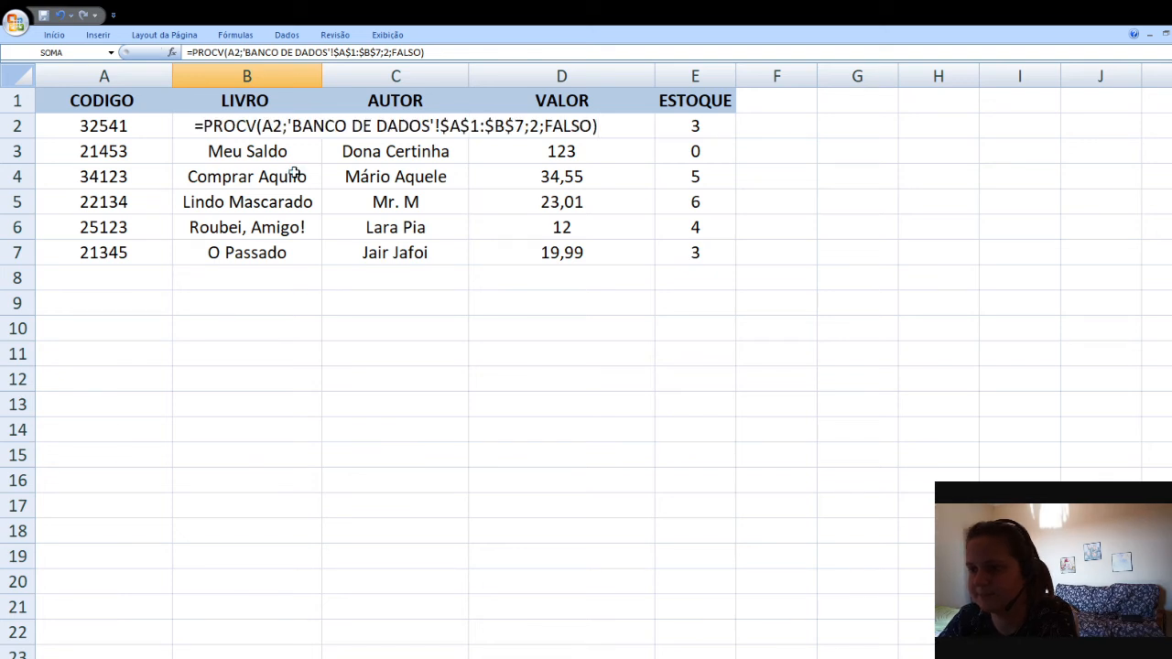
pyautogui.press('Return')
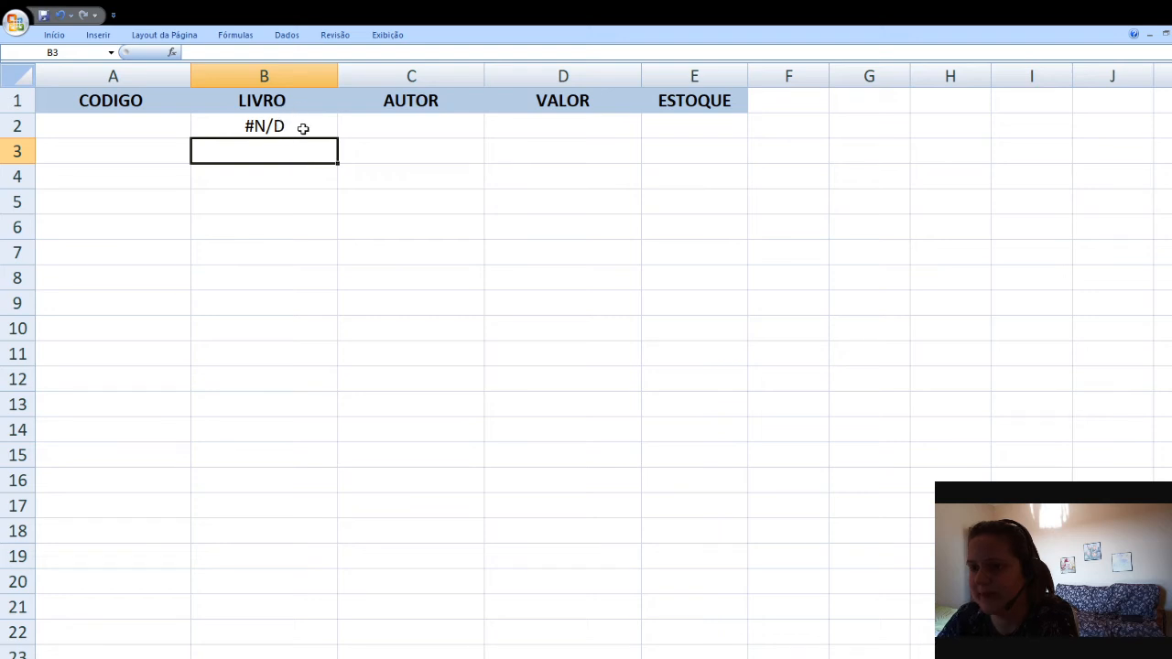
# Check the B2 formula and copy code 21453 from the BANCO DE DADOS sheet, returning to the query sheet
pyautogui.click(303, 128)
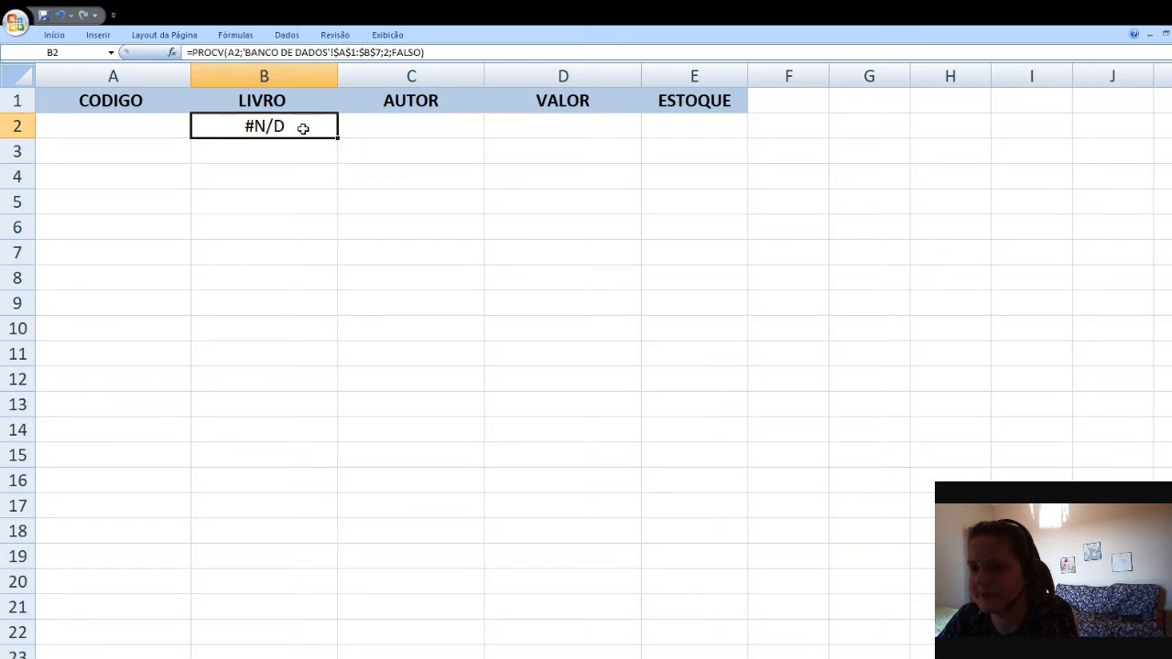
pyautogui.click(130, 124)
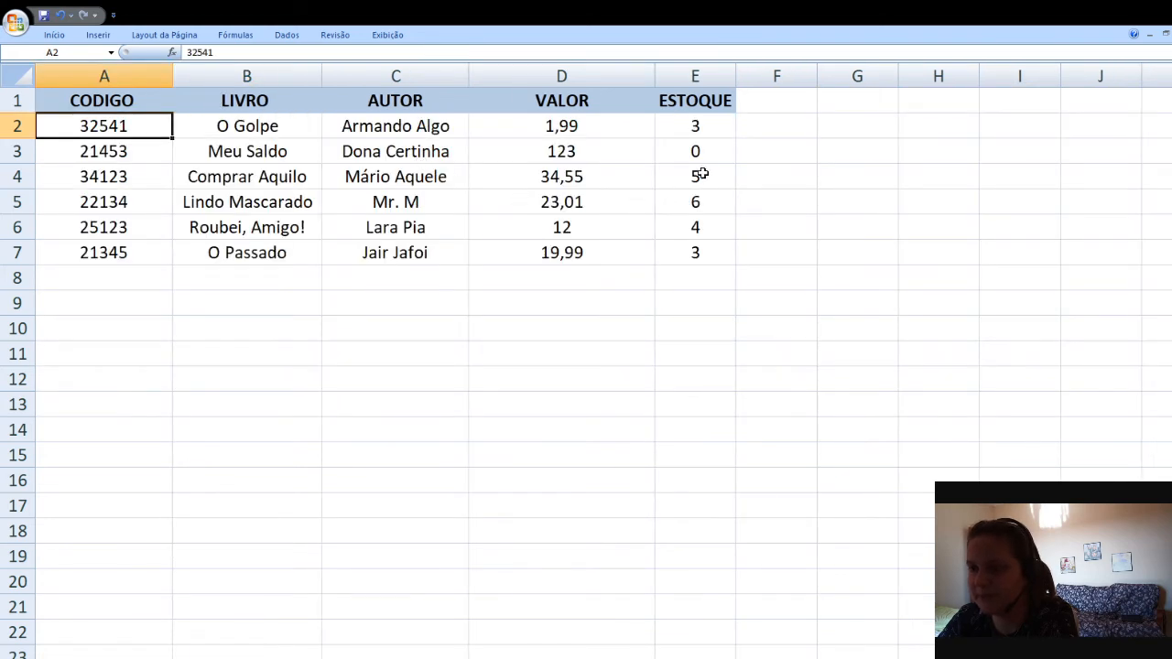
pyautogui.click(130, 157)
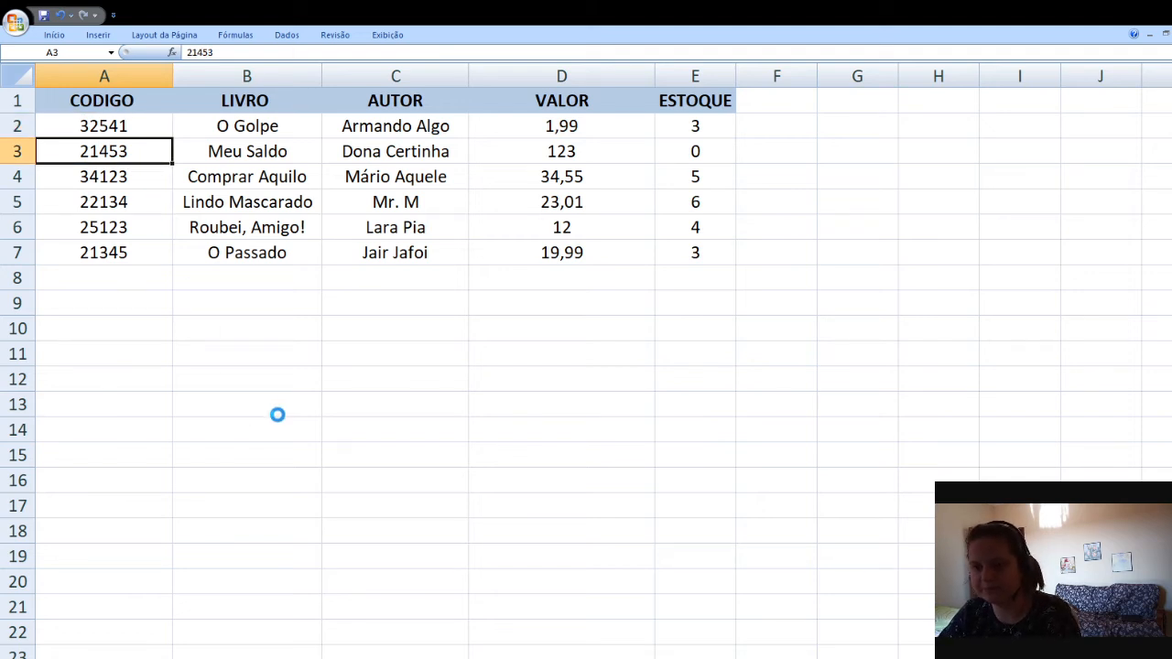
pyautogui.hotkey('ctrl', 'c')
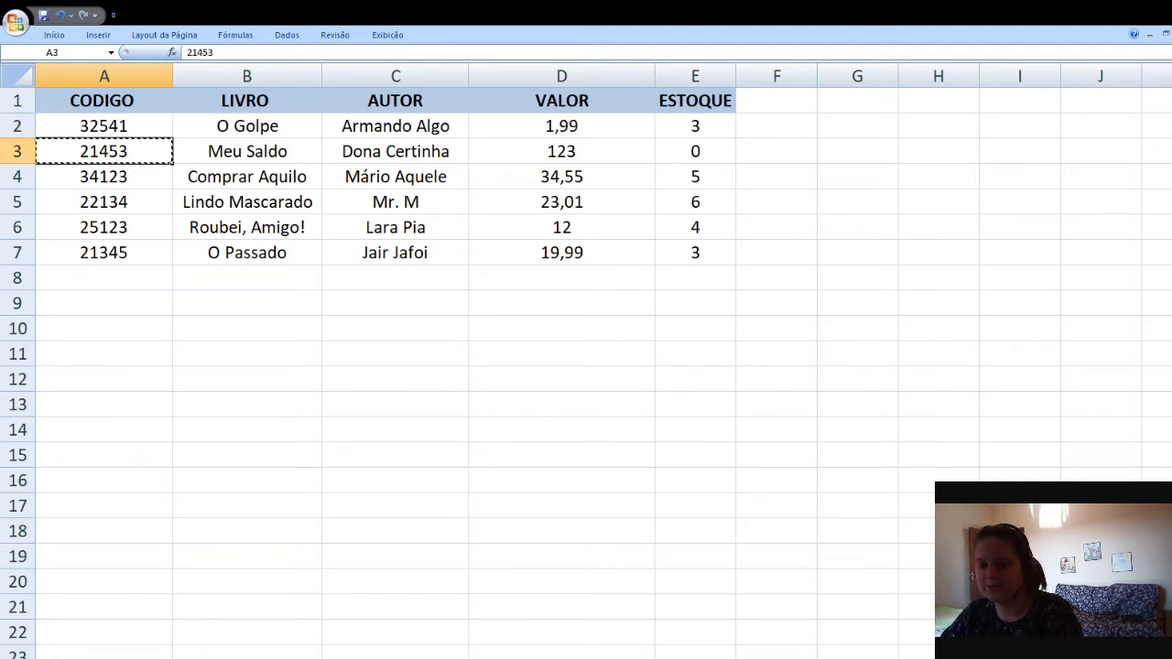
pyautogui.click(83, 657)
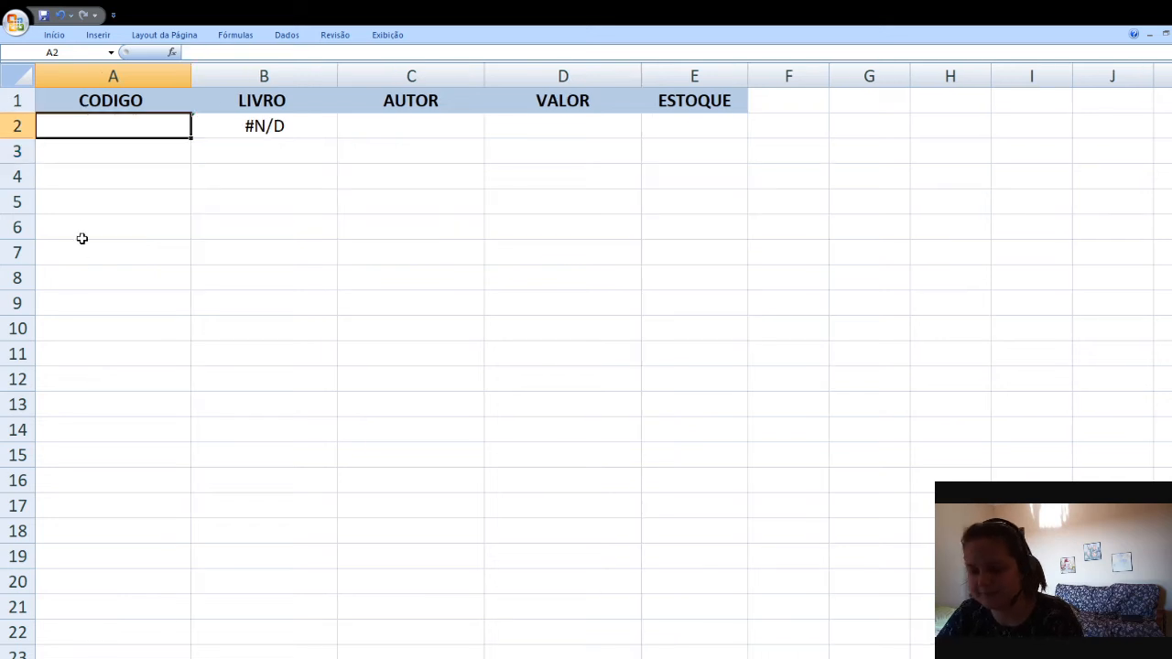
# Enter code 21453 in cell A2 under CODIGO
pyautogui.write('2453')
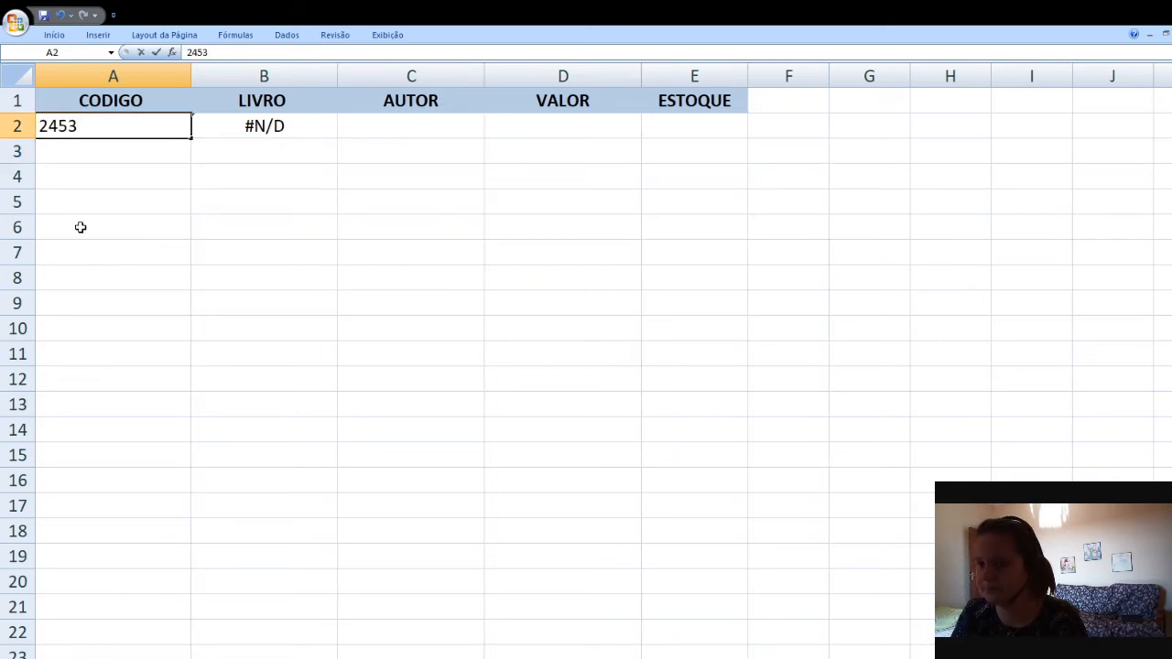
pyautogui.press('BackSpace')
pyautogui.press('BackSpace')
pyautogui.press('BackSpace')
pyautogui.write('1')
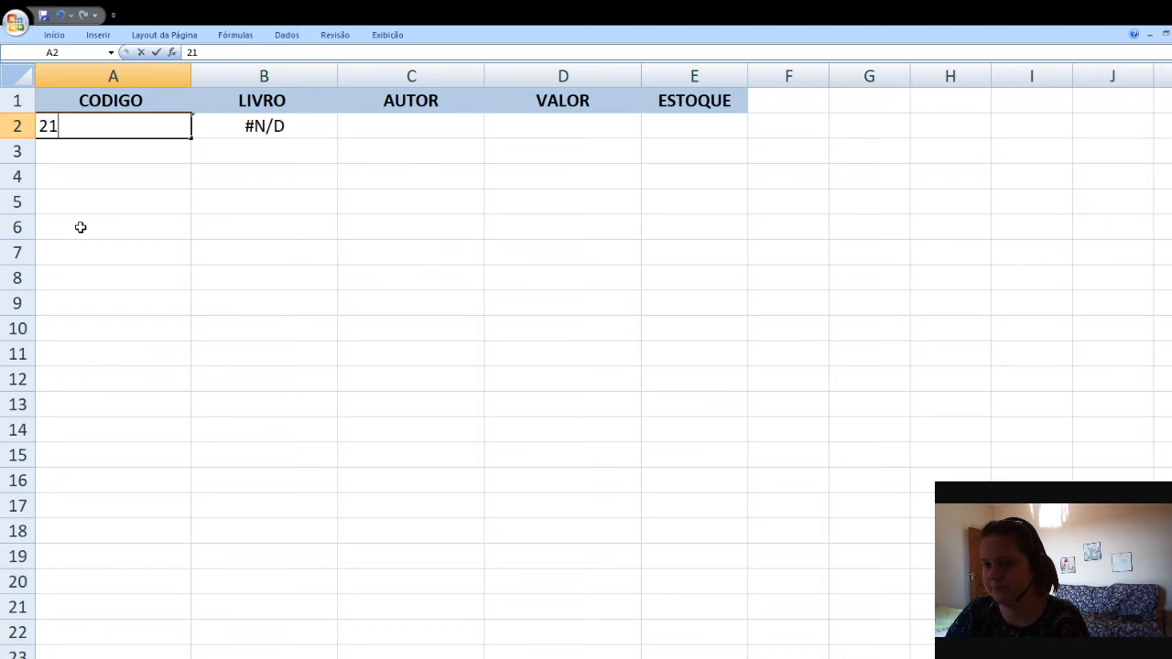
pyautogui.write('453')
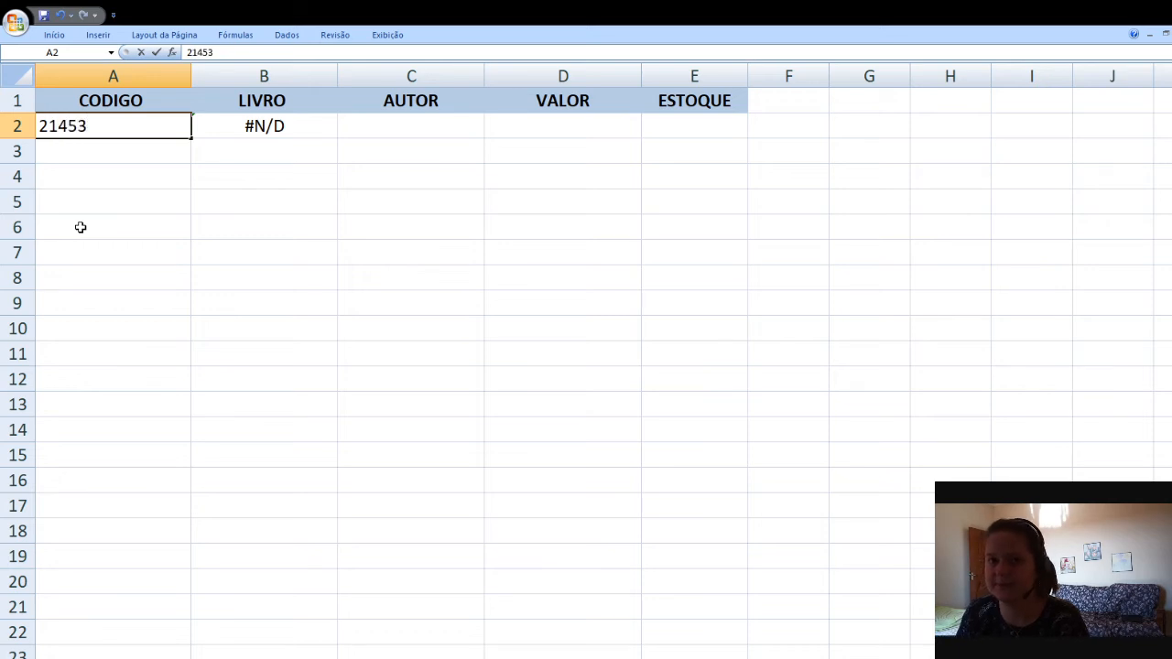
pyautogui.press('Return')
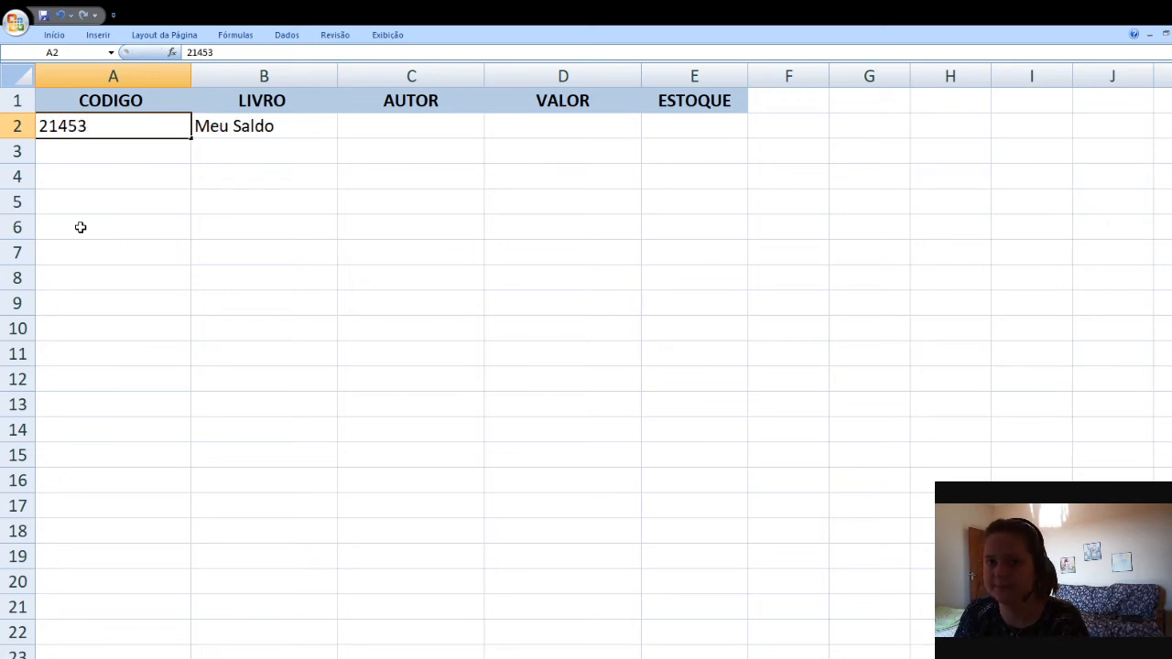
# Review the lookup result and formula by moving between the cells of row 2
pyautogui.press('Return')
pyautogui.press('Up')
pyautogui.press('Right')
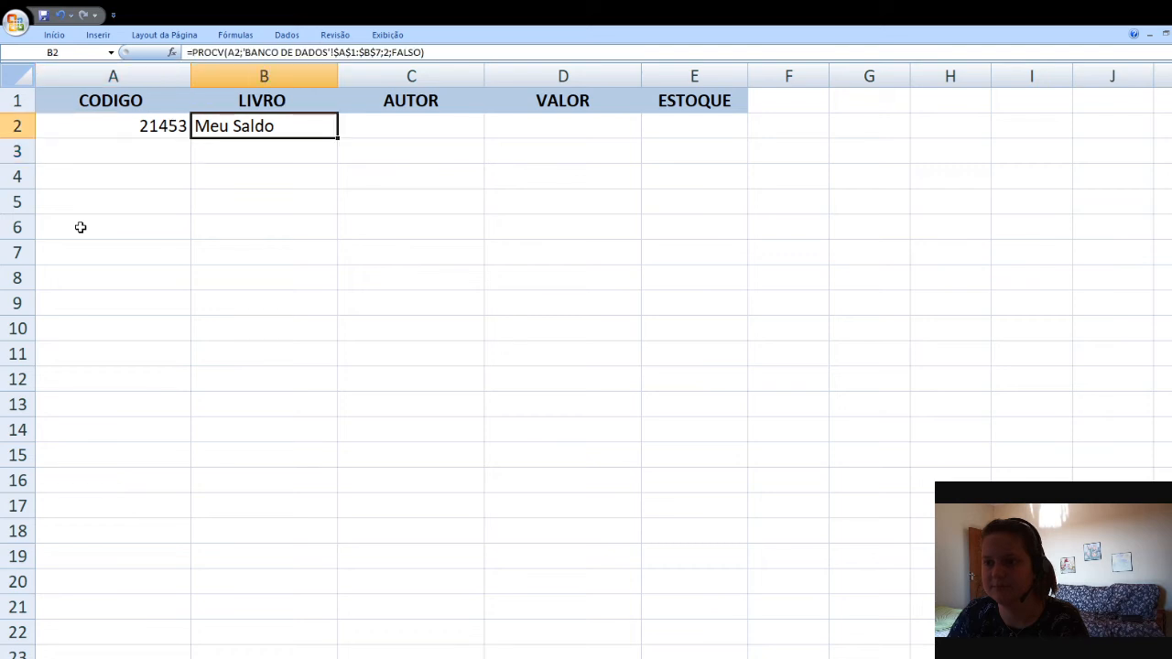
pyautogui.press('Left')
pyautogui.press('Right')
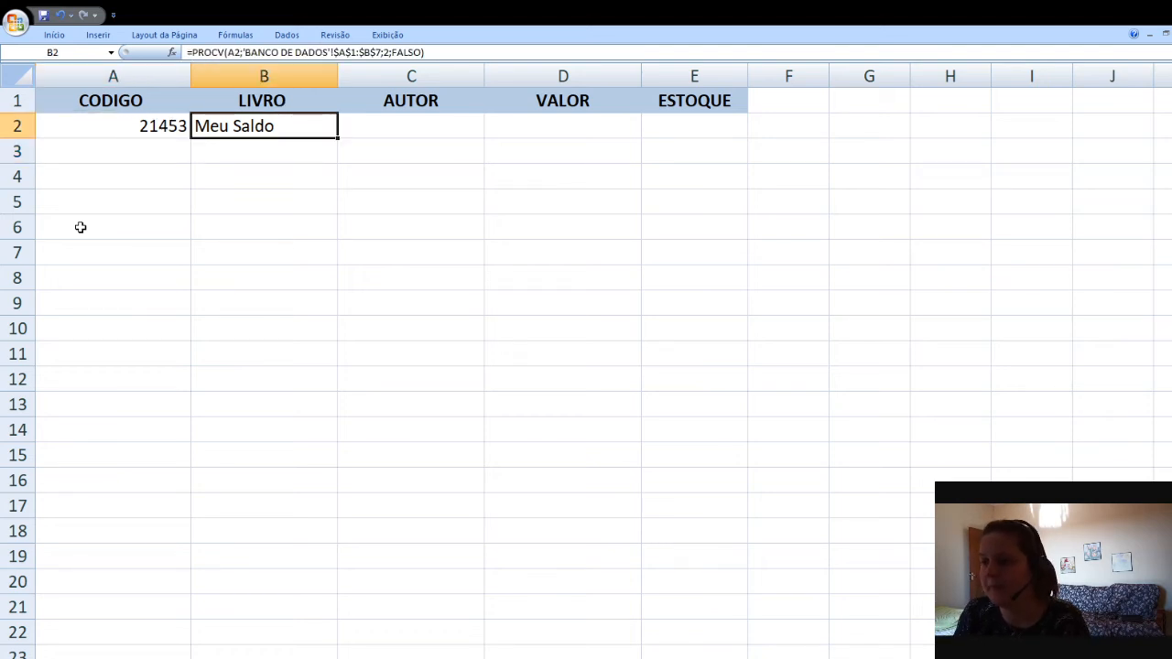
pyautogui.press('Right')
pyautogui.press('Right')
pyautogui.press('Right')
pyautogui.press('Left')
pyautogui.press('Left')
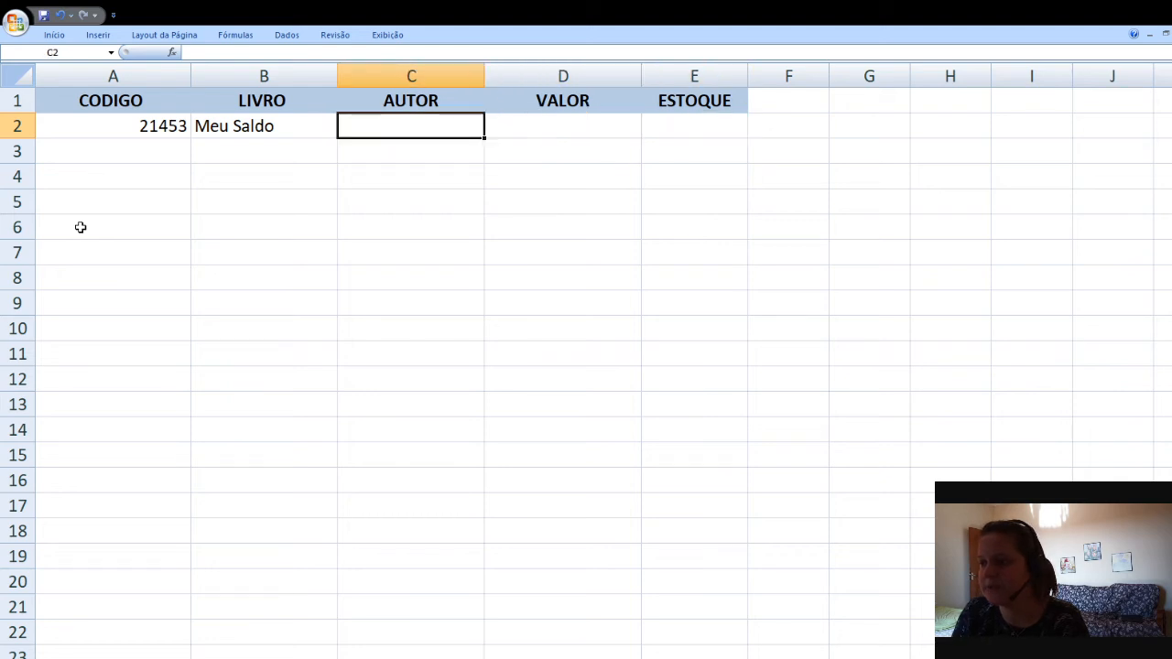
pyautogui.press('Left')
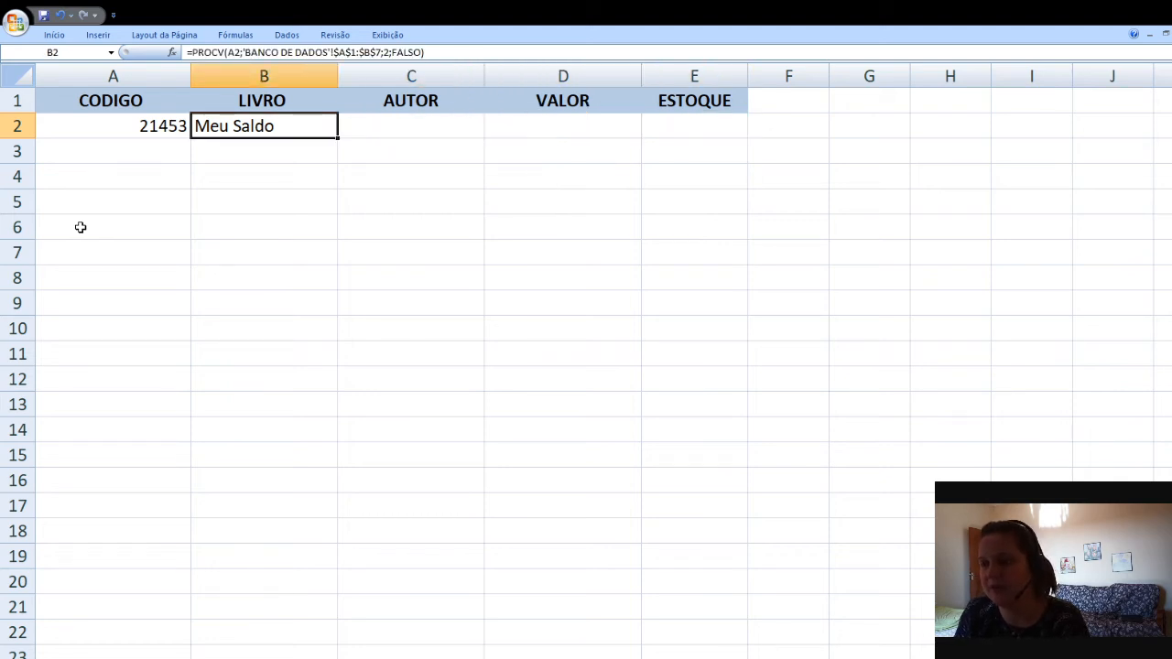
pyautogui.press('Right')
pyautogui.press('Right')
pyautogui.press('Right')
pyautogui.press('Left')
pyautogui.press('Left')
pyautogui.press('Left')
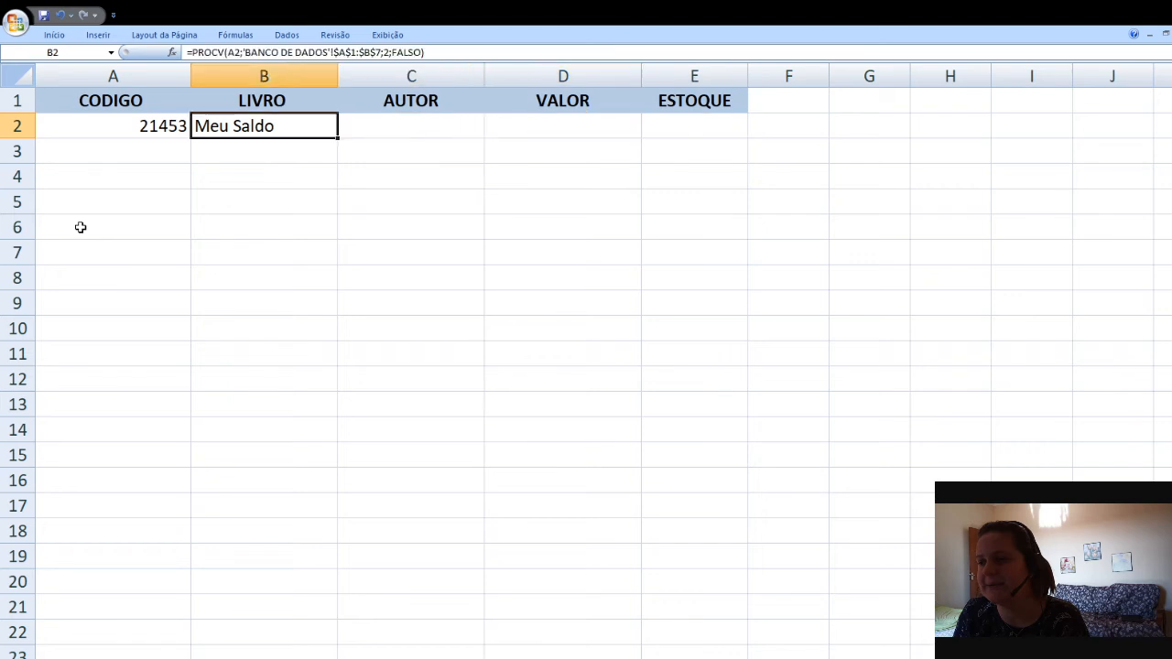
pyautogui.press('Left')
pyautogui.press('Right')
pyautogui.press('Right')
pyautogui.press('Right')
pyautogui.press('Right')
pyautogui.press('Left')
pyautogui.press('Left')
pyautogui.press('Left')
pyautogui.press('Left')
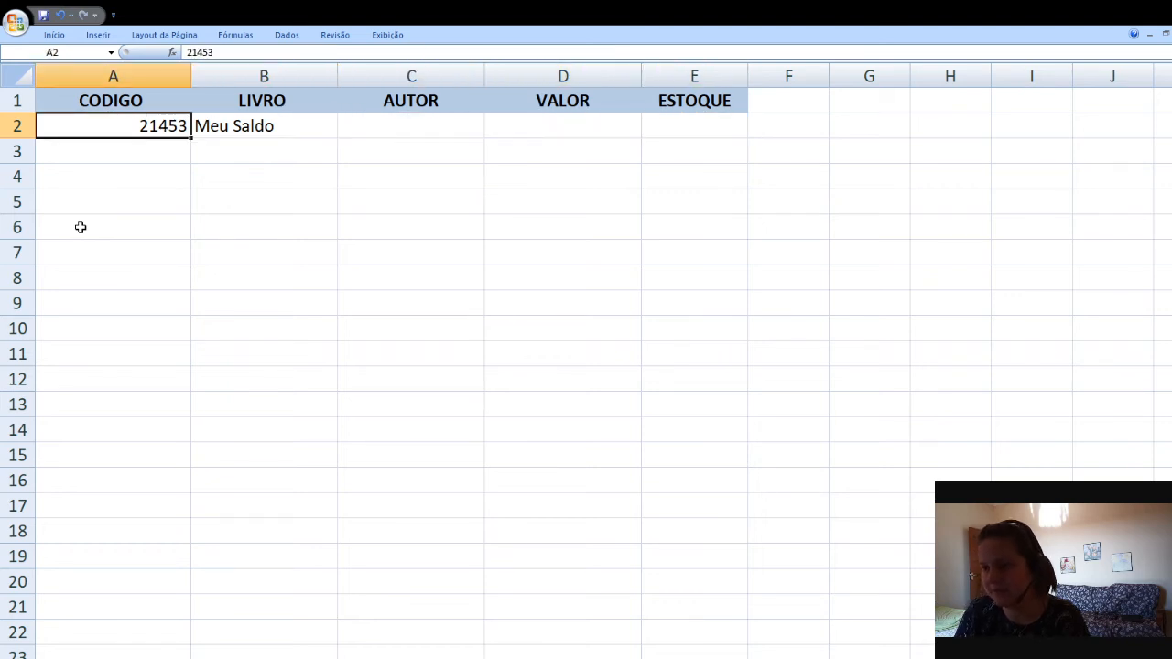
pyautogui.press('Right')
pyautogui.press('Right')
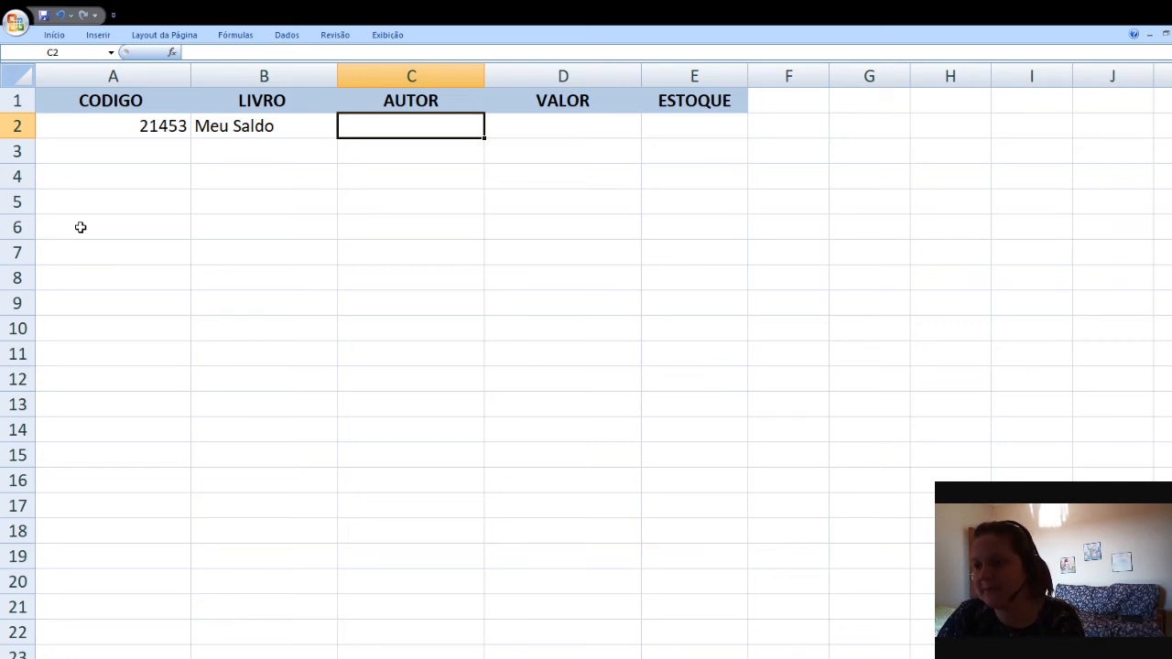
pyautogui.press('Left')
pyautogui.press('Left')
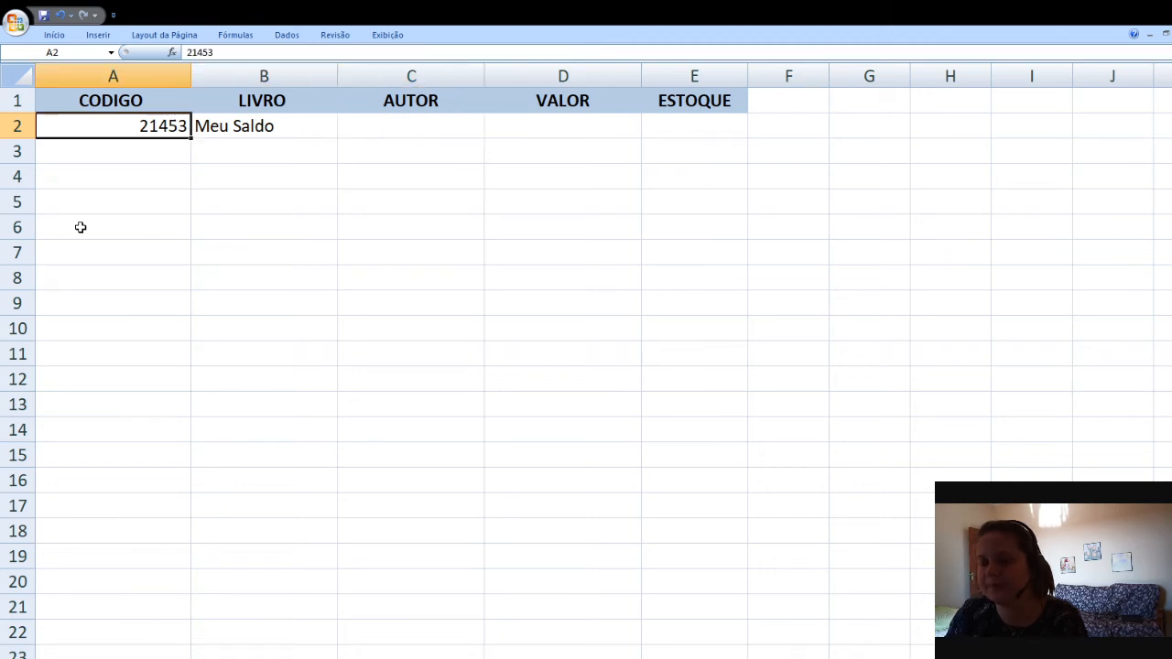
pyautogui.press('Right')
pyautogui.press('Right')
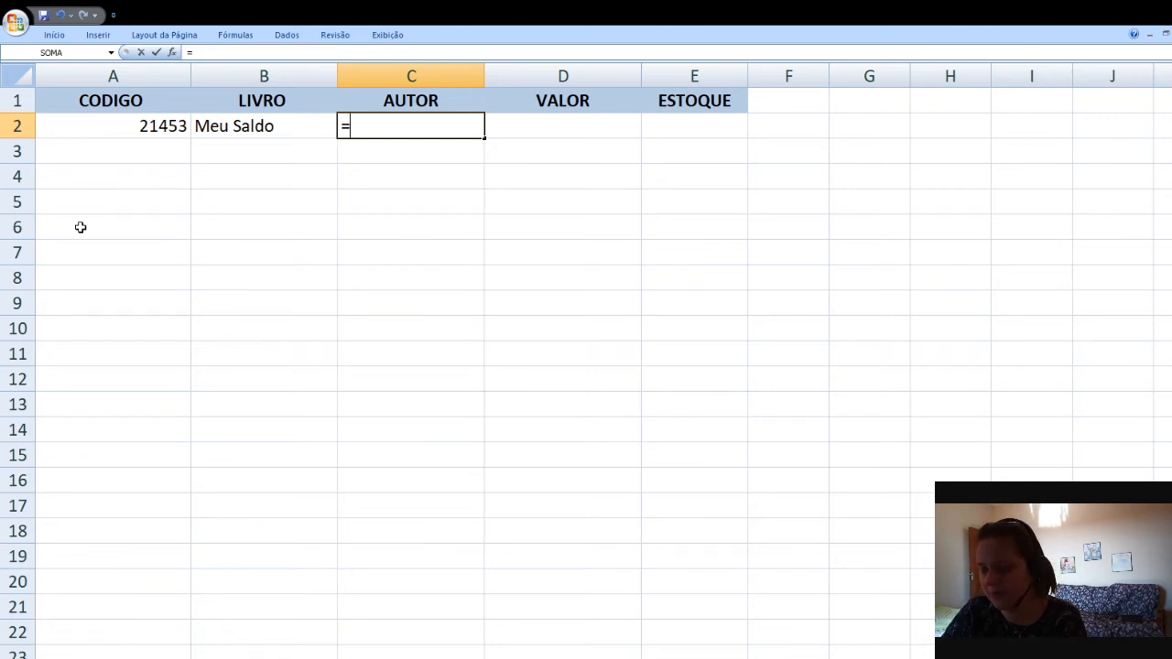
# Start a PROCV formula in cell C2 under AUTOR with A2 as the lookup value and a semicolon
pyautogui.write('procv')
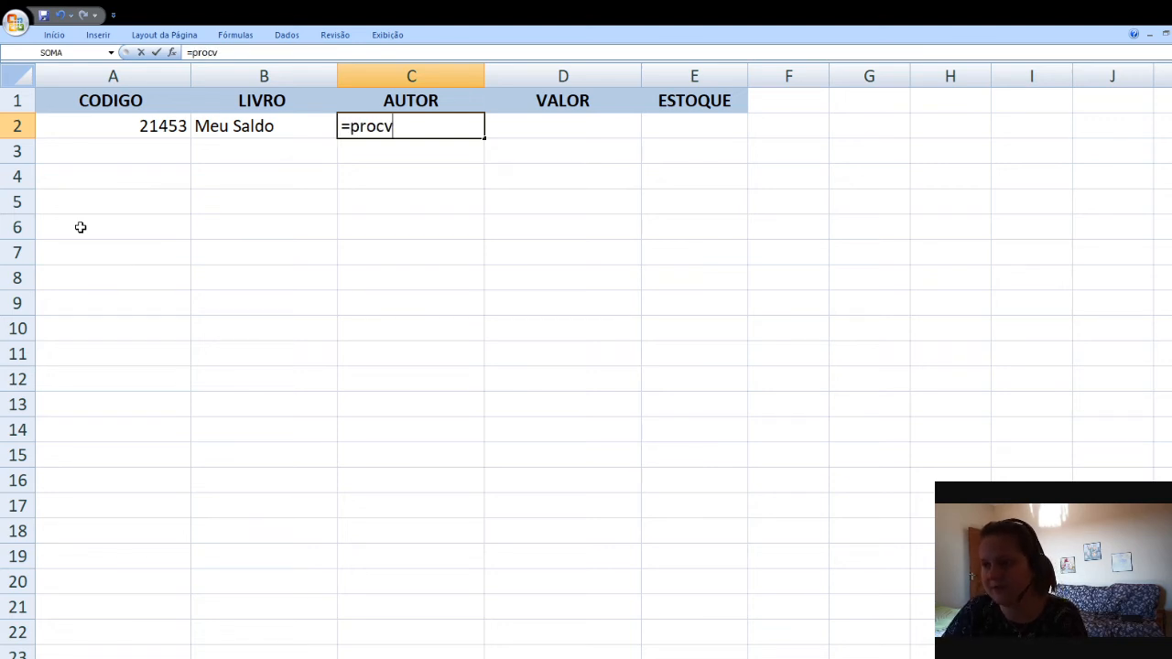
pyautogui.write('(')
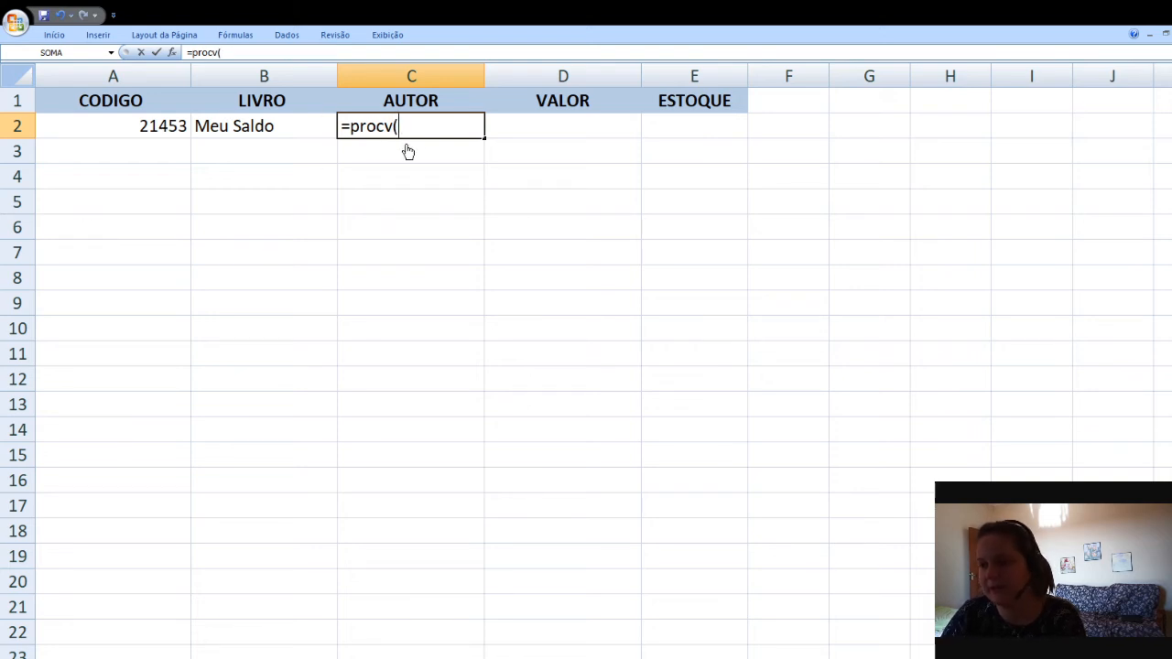
pyautogui.click(158, 124)
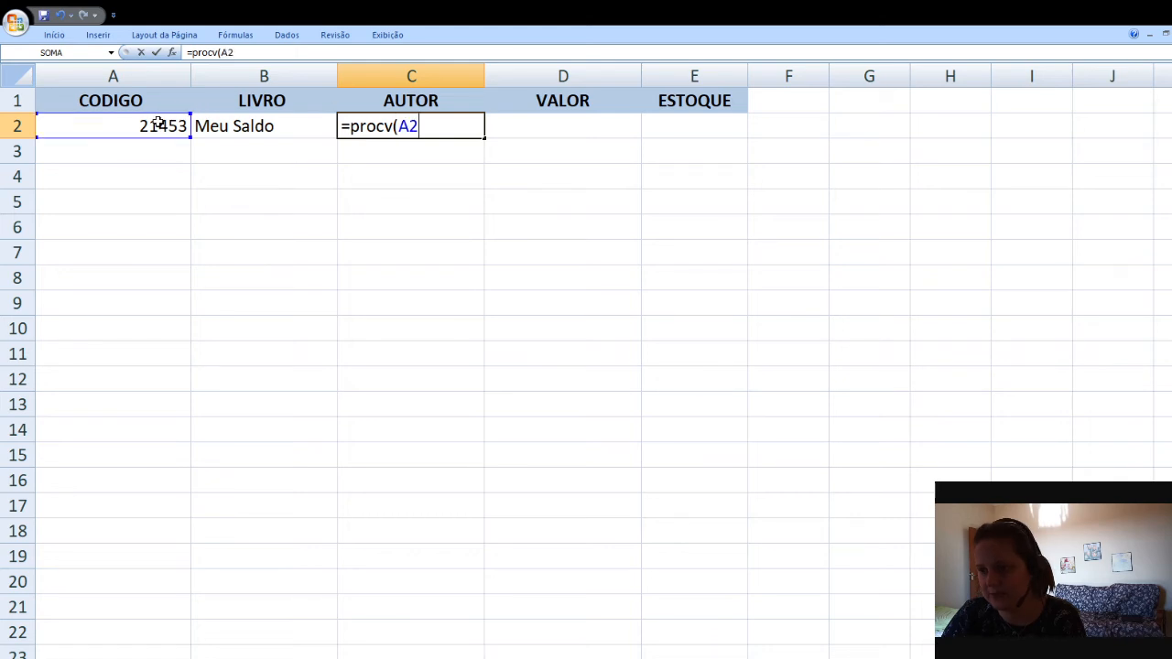
pyautogui.write(';')
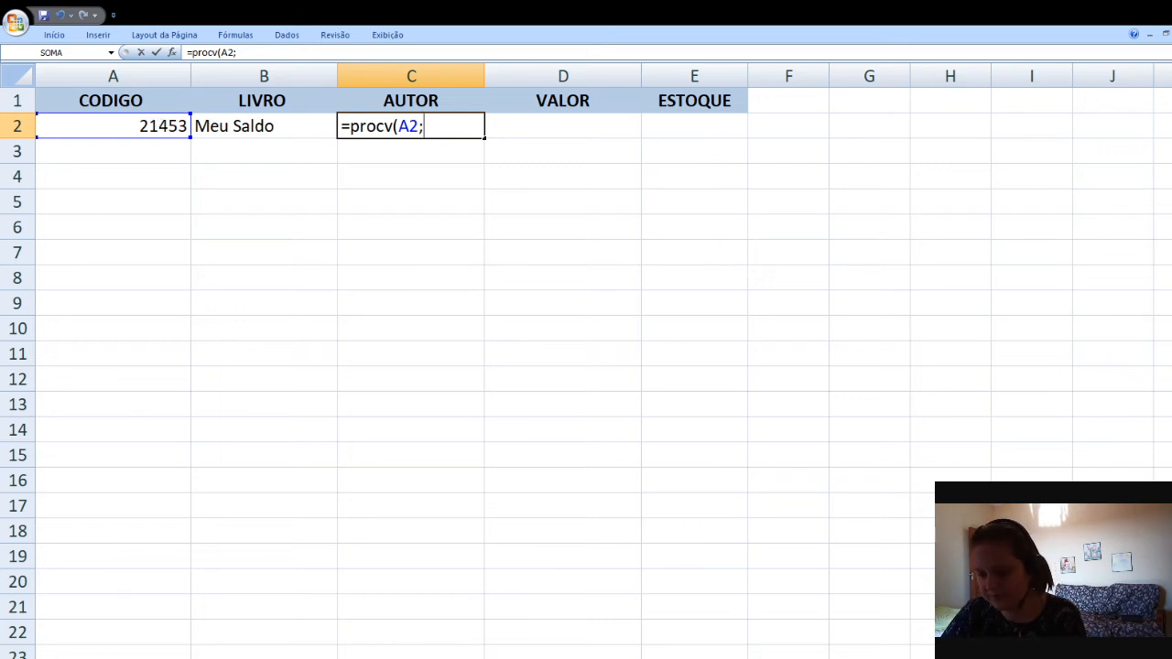
# Set the table range to A1:C7 on the BANCO DE DADOS sheet and make it absolute
pyautogui.hotkey('ctrl', 'pagedown')
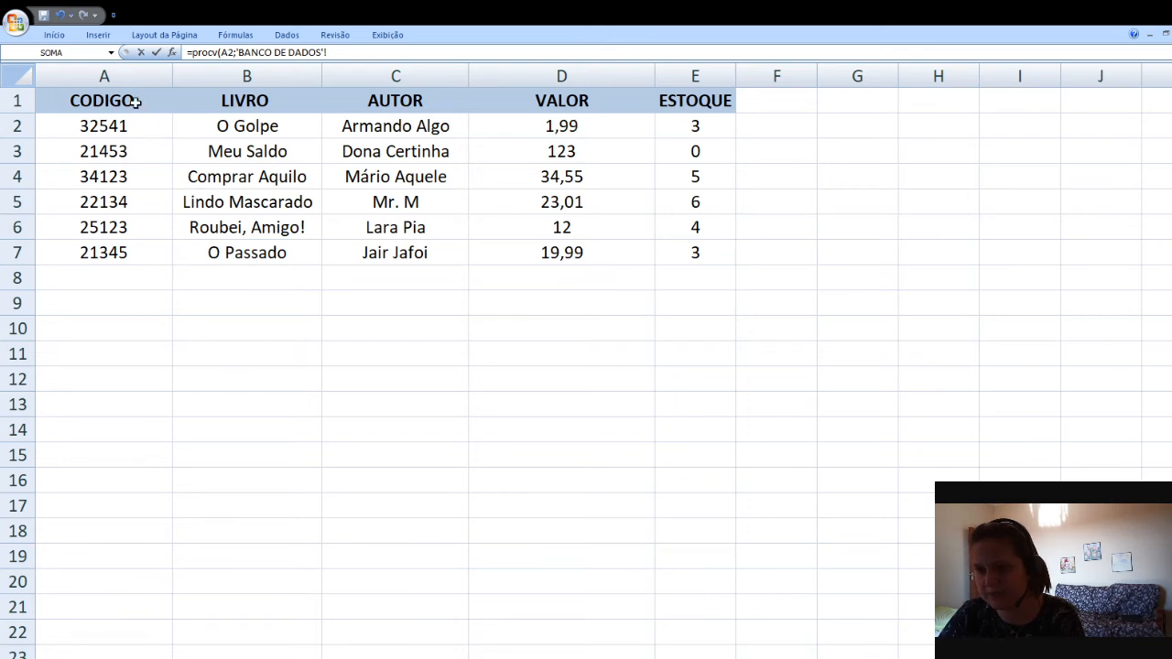
pyautogui.moveTo(135, 103); pyautogui.dragTo(154, 259)
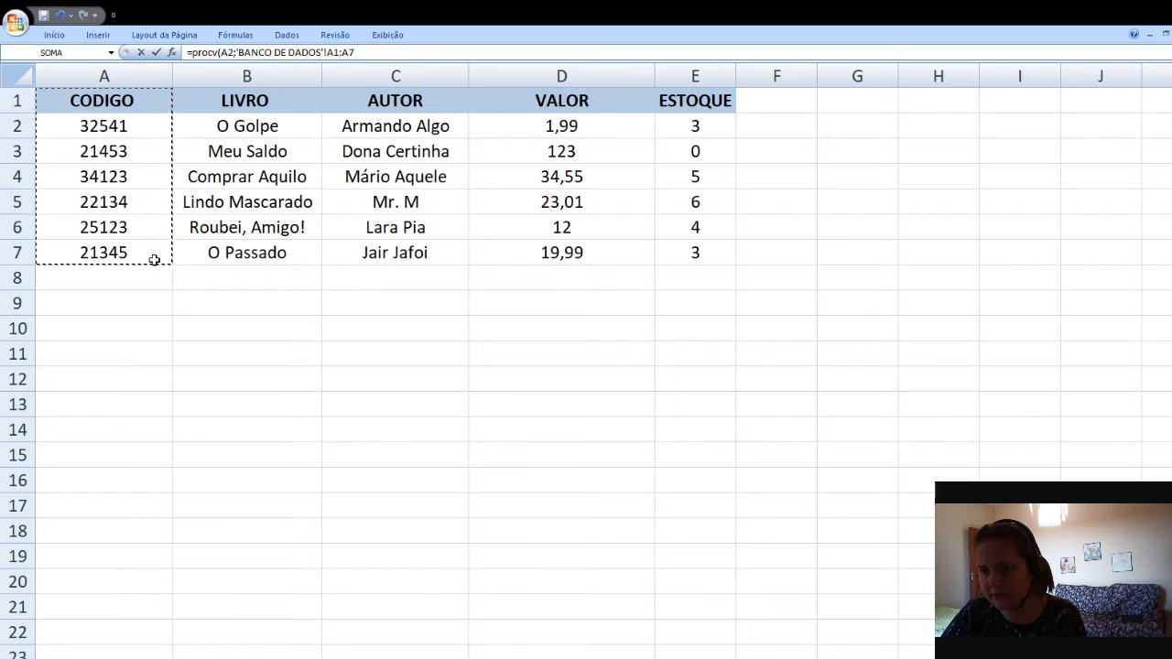
pyautogui.moveTo(154, 259); pyautogui.dragTo(344, 259)
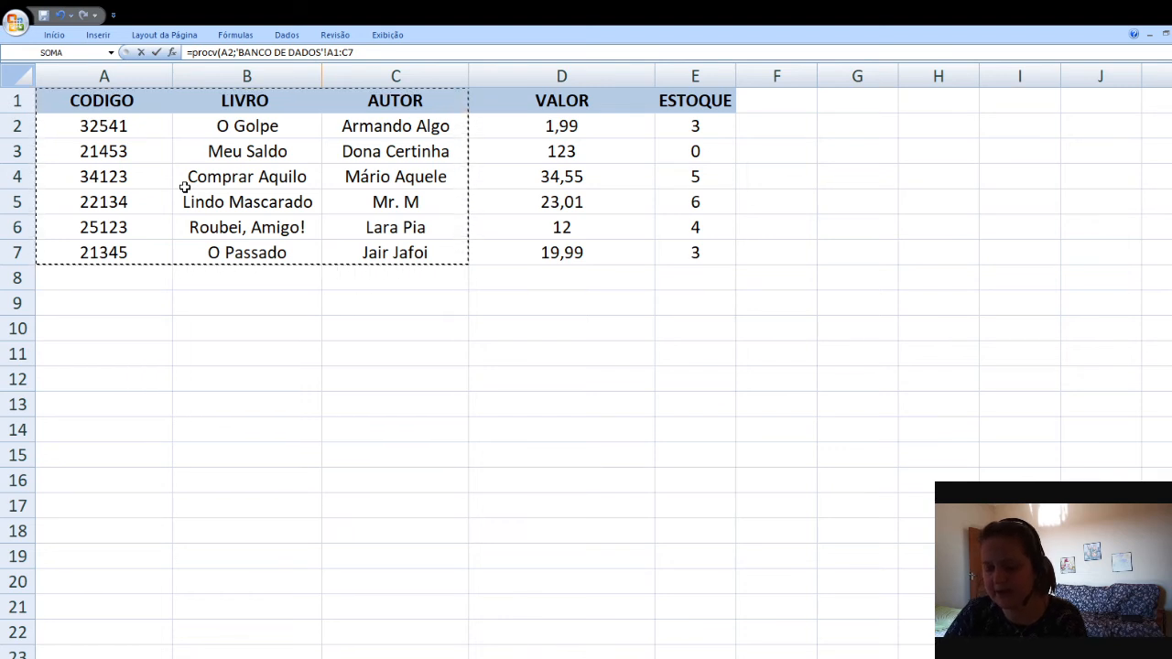
pyautogui.press('F4')
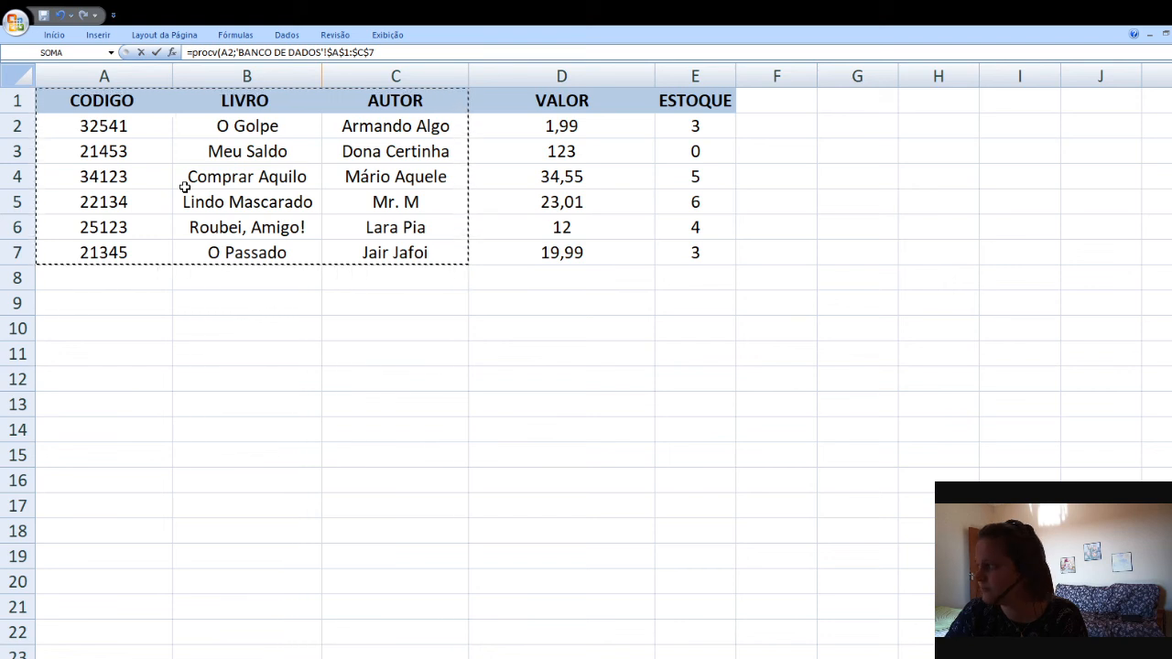
# Complete the formula with column index 3 and 0, closing the parenthesis and confirming it
pyautogui.write(';')
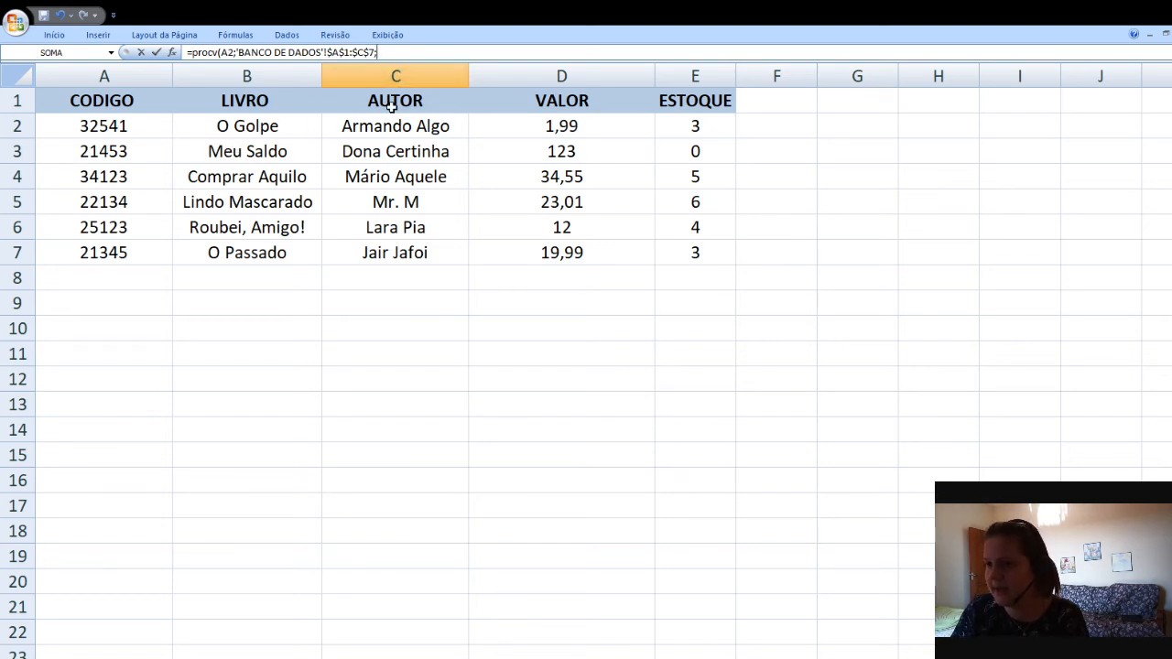
pyautogui.write('3')
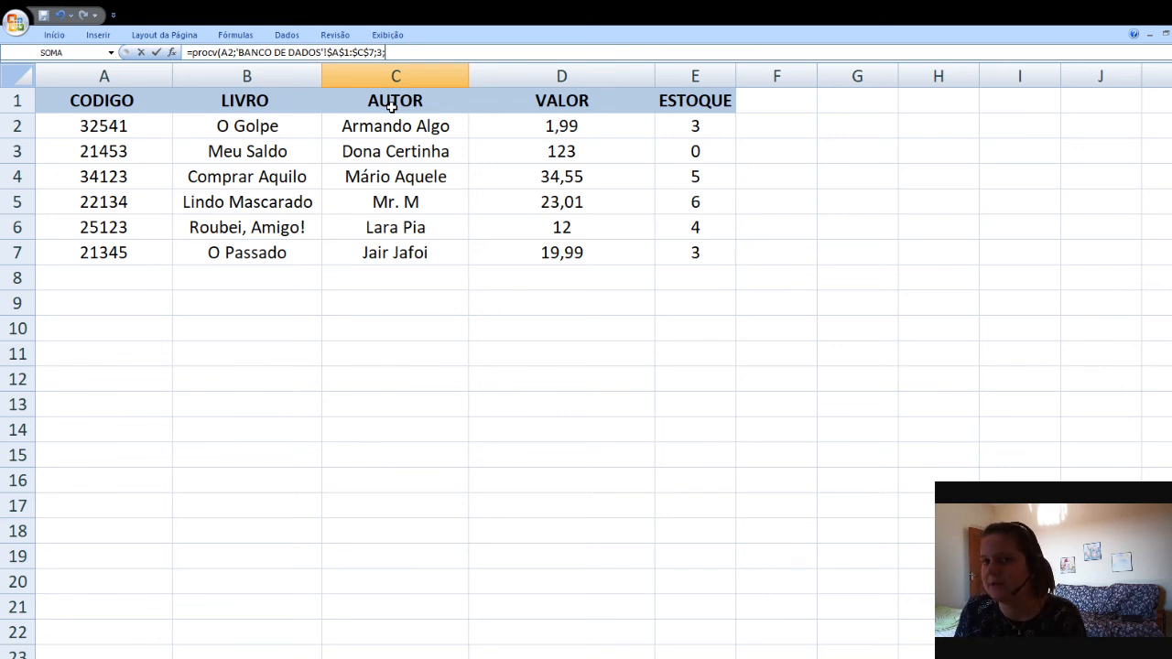
pyautogui.write('0')
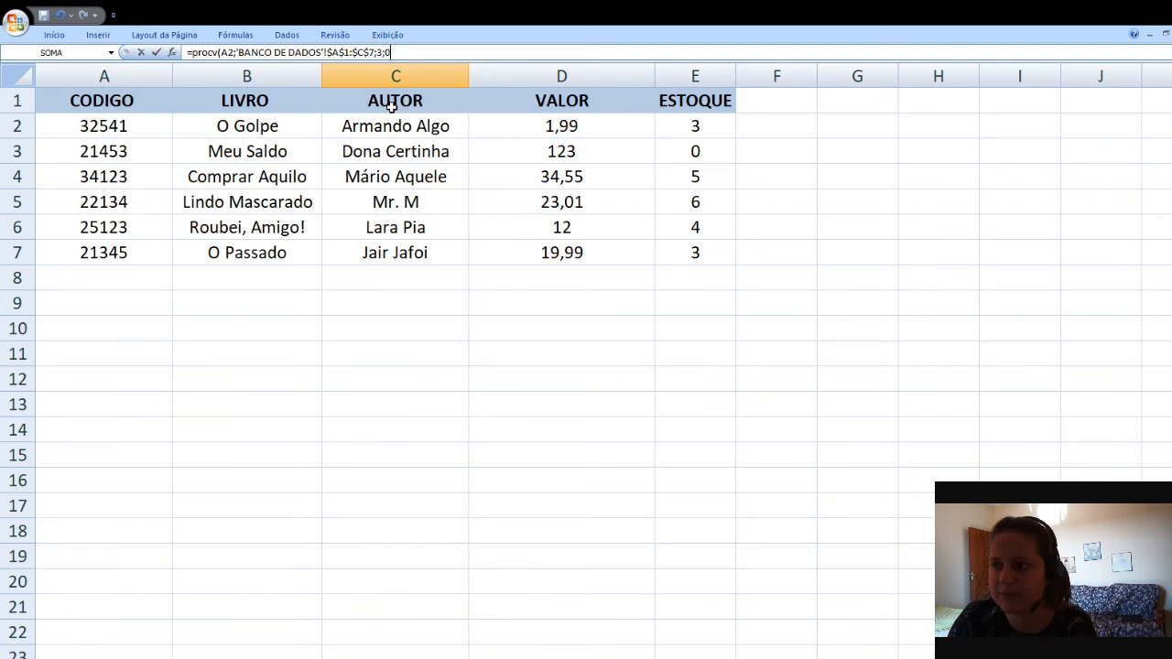
pyautogui.write(')')
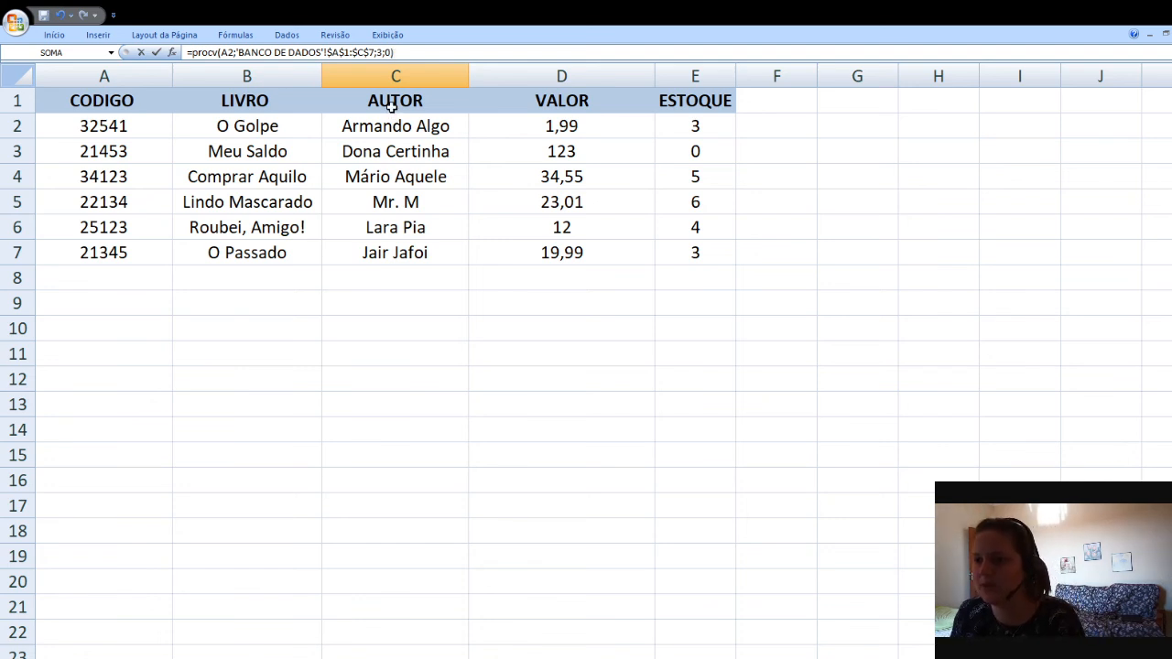
pyautogui.press('Return')
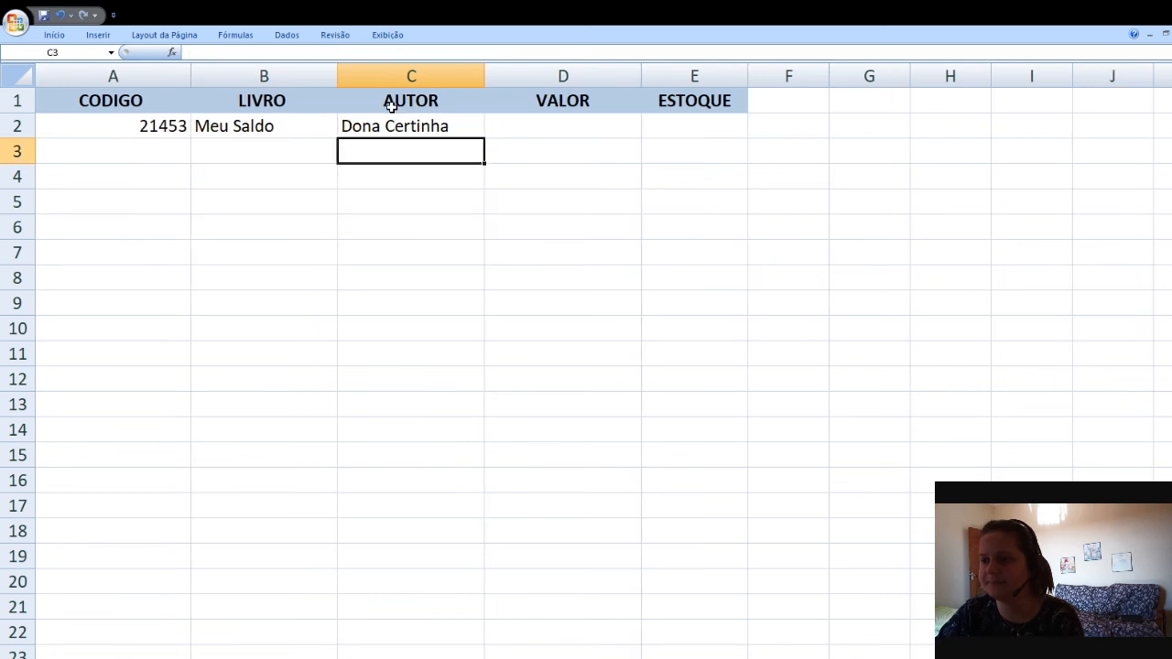
# Check the codes on the BANCO DE DADOS sheet, then enter code 22134 in cell A2 of the query sheet
pyautogui.press('Up')
pyautogui.press('Left')
pyautogui.press('Left')
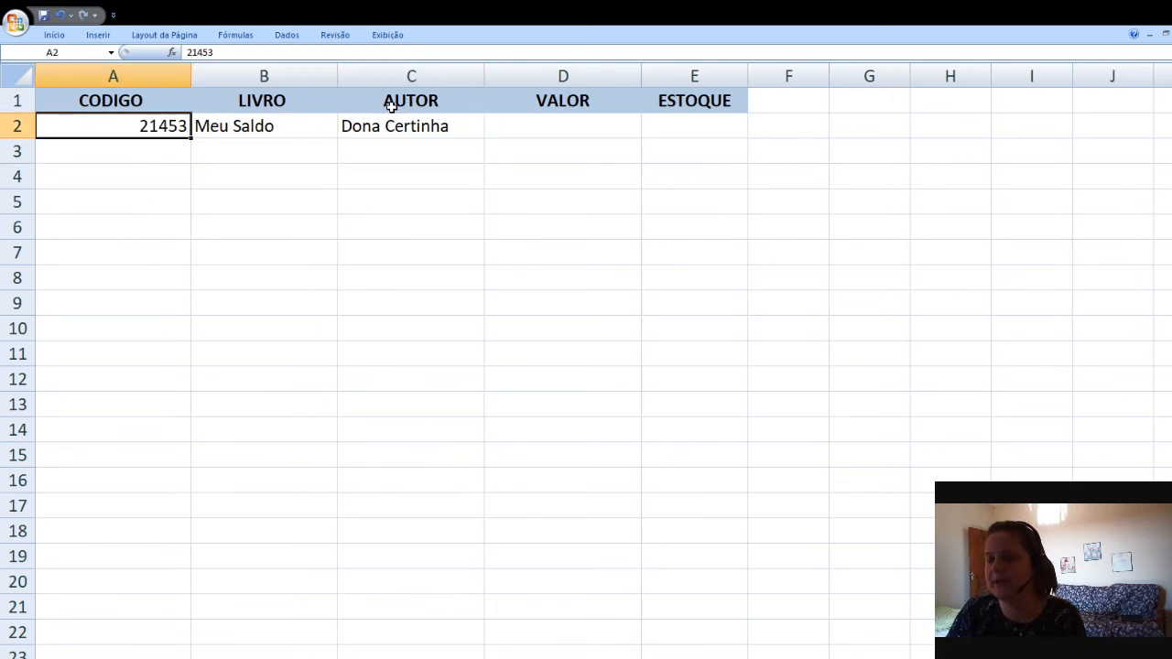
pyautogui.hotkey('ctrl', 'pagedown')
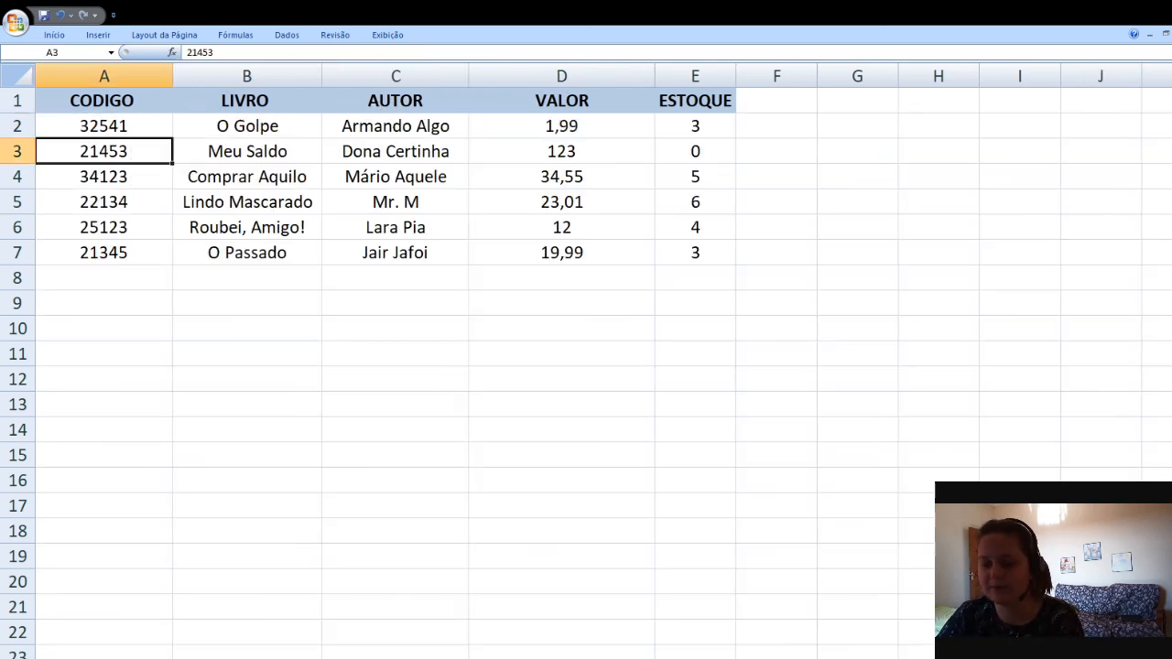
pyautogui.hotkey('ctrl', 'pageup')
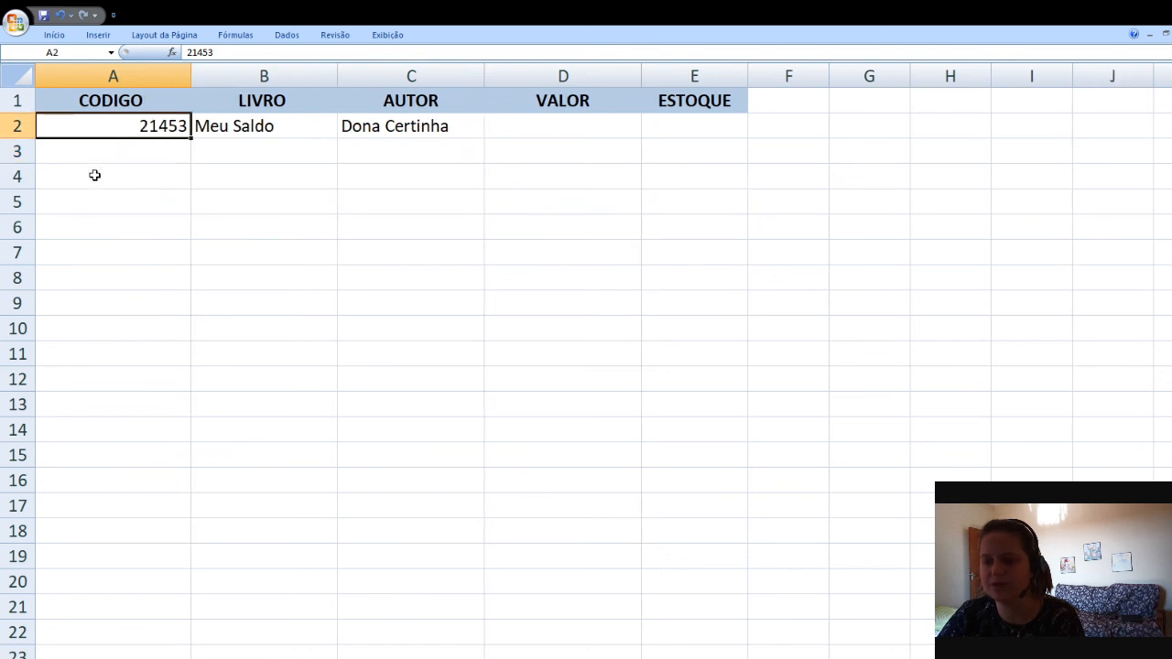
pyautogui.write('22134')
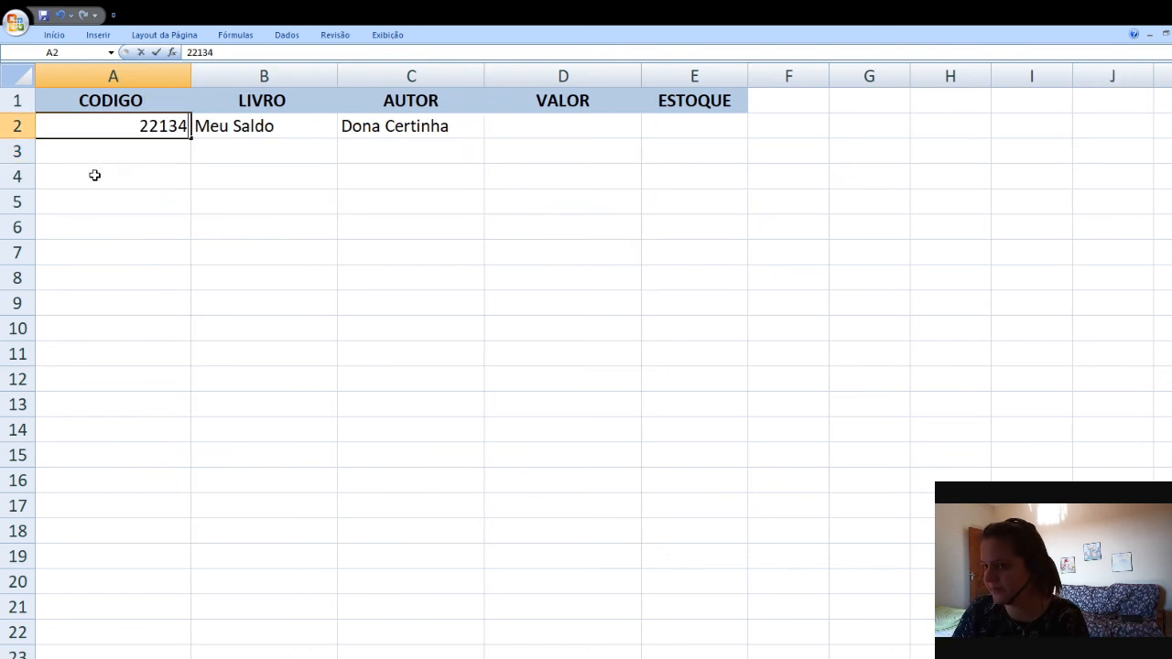
pyautogui.press('Return')
# Review the updated lookup results and their PROCV formulas by moving across the cells of row 2
pyautogui.press('Up')
pyautogui.press('Right')
pyautogui.press('Right')
pyautogui.press('Left')
pyautogui.press('Left')
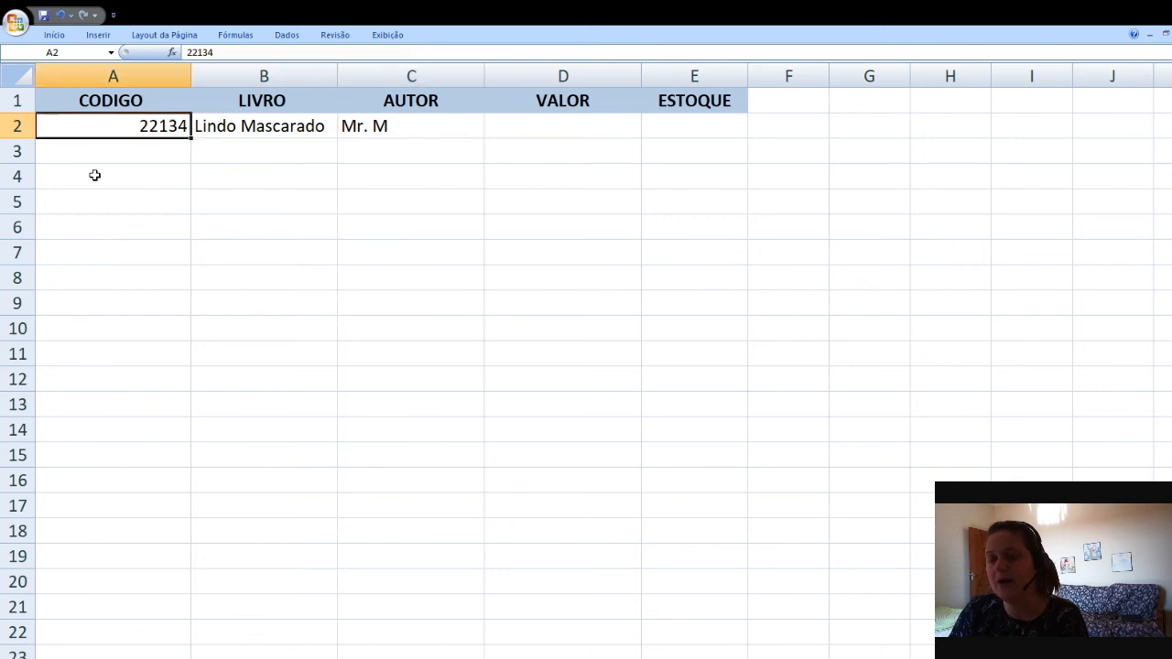
pyautogui.press('Right')
pyautogui.press('Right')
pyautogui.press('Right')
pyautogui.press('Left')
pyautogui.press('Left')
pyautogui.press('Right')
pyautogui.press('Left')
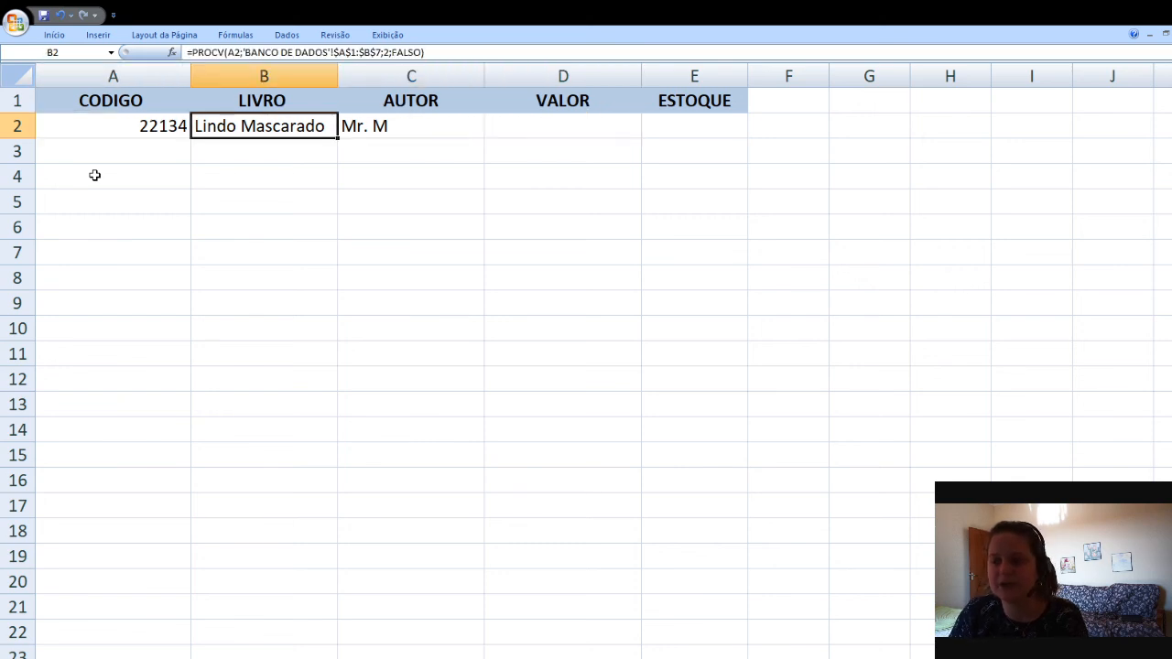
pyautogui.press('Left')
pyautogui.press('Right')
pyautogui.press('Right')
pyautogui.press('Left')
pyautogui.press('Left')
pyautogui.press('Right')
pyautogui.press('Right')
pyautogui.press('Right')
pyautogui.press('Left')
pyautogui.press('Left')
pyautogui.press('Left')
pyautogui.press('Right')
pyautogui.press('Right')
pyautogui.press('Right')
pyautogui.press('Right')
pyautogui.press('Left')
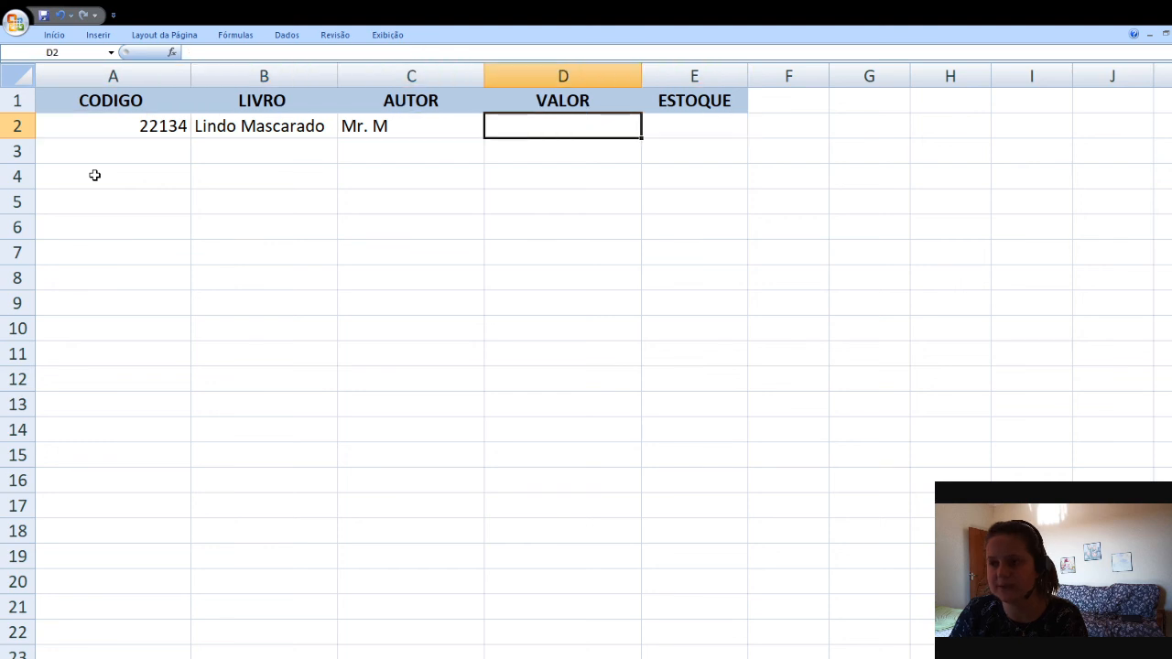
pyautogui.press('Left')
pyautogui.press('Left')
pyautogui.press('Left')
pyautogui.press('Right')
pyautogui.press('Right')
pyautogui.press('Right')
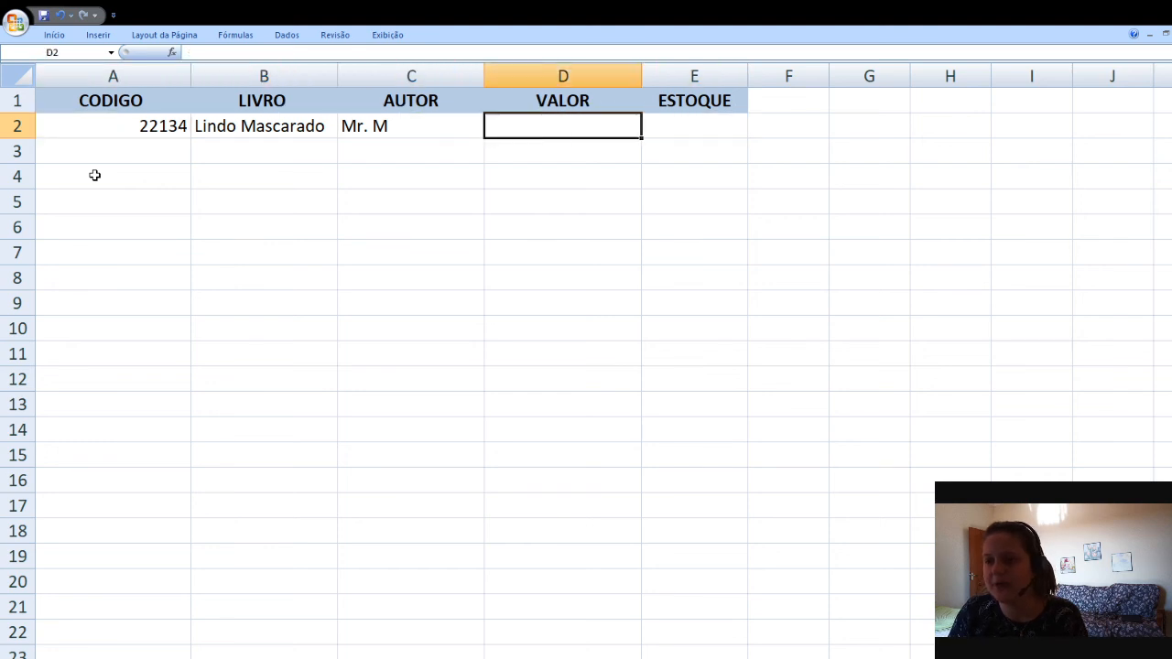
pyautogui.press('Left')
pyautogui.press('Left')
pyautogui.press('Left')
pyautogui.press('Right')
pyautogui.press('Right')
pyautogui.press('Right')
pyautogui.press('Left')
pyautogui.press('Left')
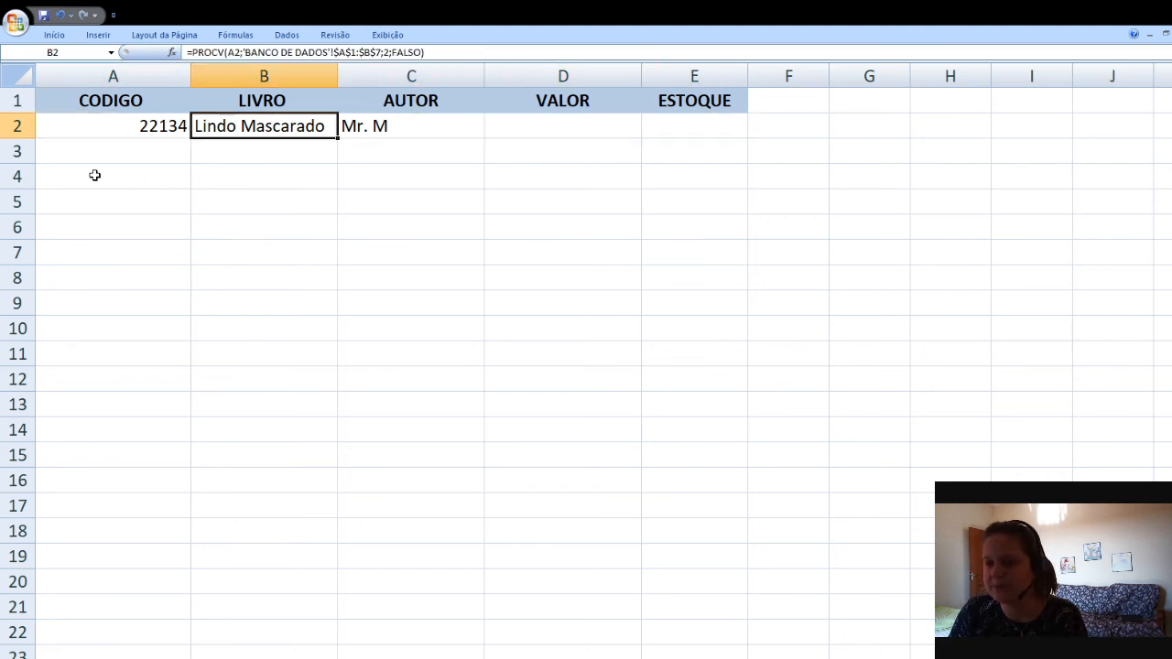
pyautogui.press('Right')
pyautogui.press('Right')
pyautogui.press('Right')
pyautogui.press('Left')
pyautogui.press('Left')
pyautogui.press('Left')
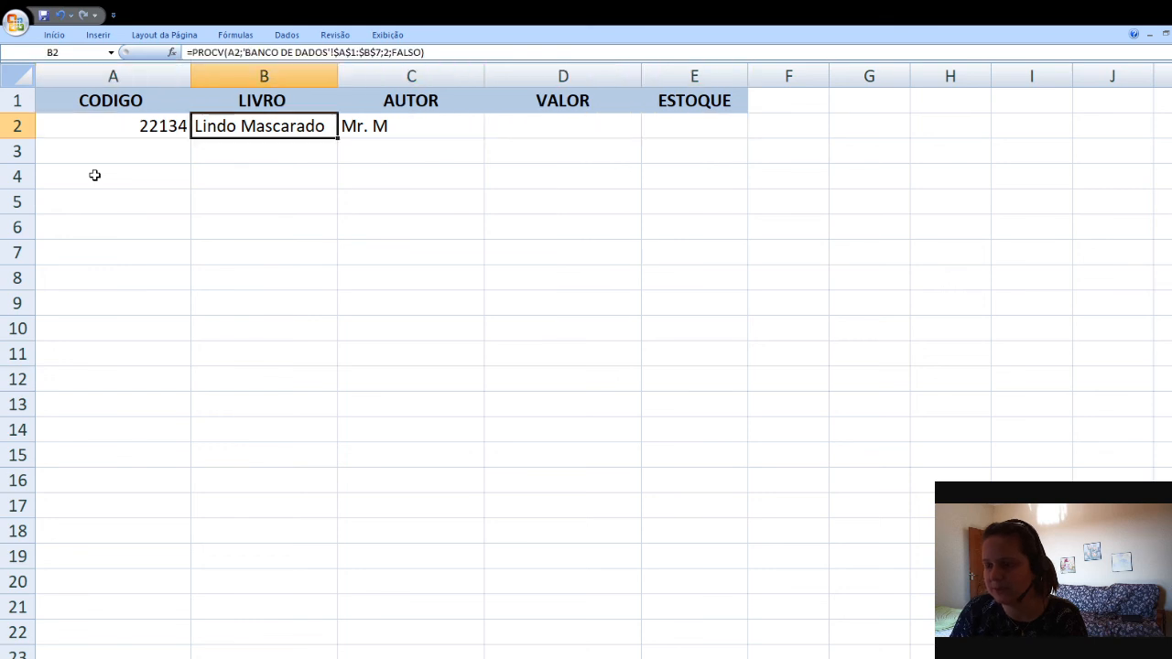
pyautogui.press('Right')
pyautogui.press('Right')
pyautogui.press('Left')
pyautogui.press('Left')
pyautogui.press('Left')
pyautogui.press('Right')
pyautogui.press('Right')
pyautogui.press('Left')
pyautogui.press('Left')
pyautogui.press('Right')
pyautogui.press('Right')
pyautogui.press('Right')
pyautogui.press('Right')
pyautogui.press('Left')
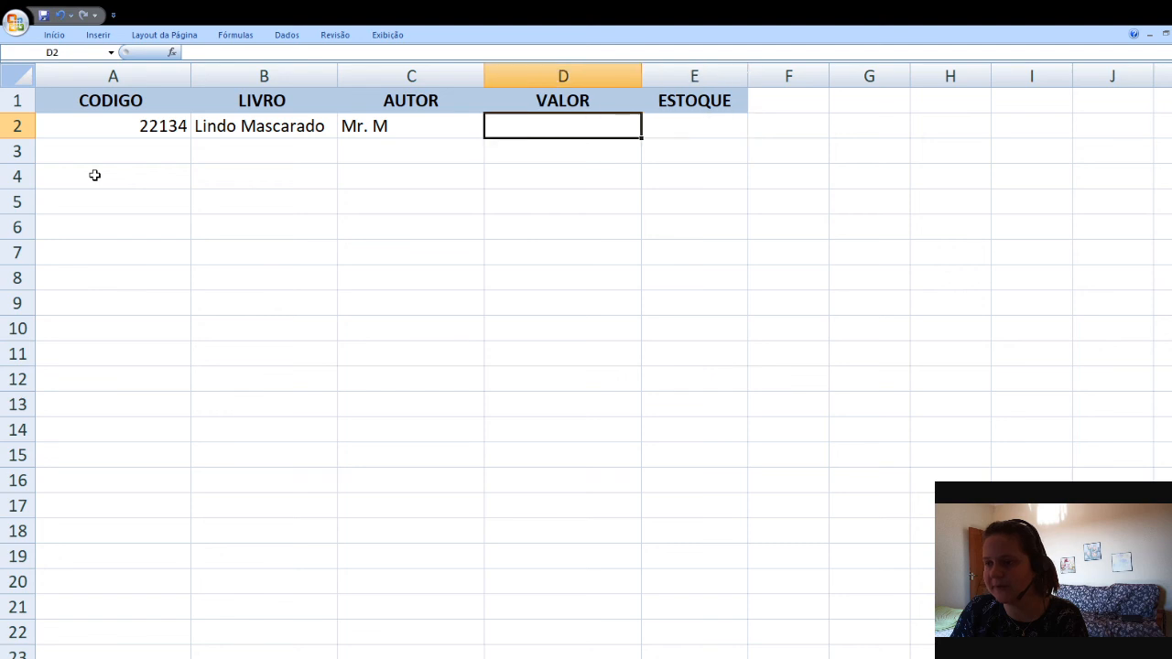
pyautogui.press('Left')
pyautogui.press('Left')
pyautogui.press('Left')
pyautogui.press('Right')
pyautogui.press('Right')
pyautogui.press('Right')
pyautogui.press('Right')
pyautogui.press('Left')
pyautogui.press('Left')
pyautogui.press('Left')
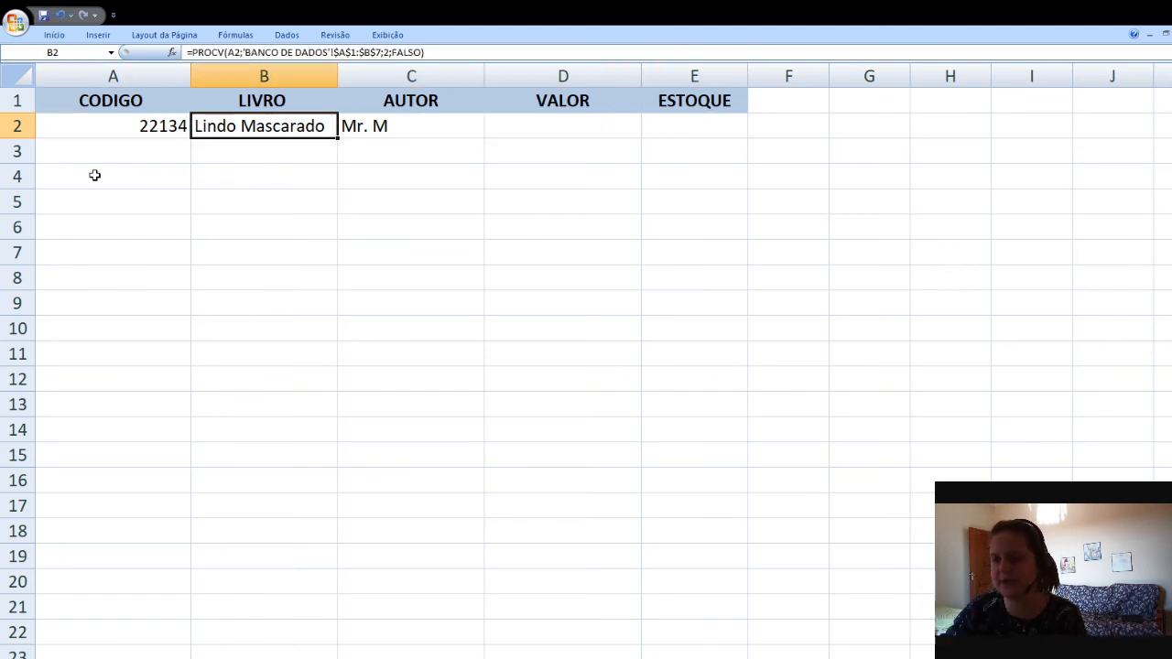
pyautogui.press('Left')
pyautogui.press('Right')
pyautogui.press('Right')
pyautogui.press('Right')
pyautogui.press('Right')
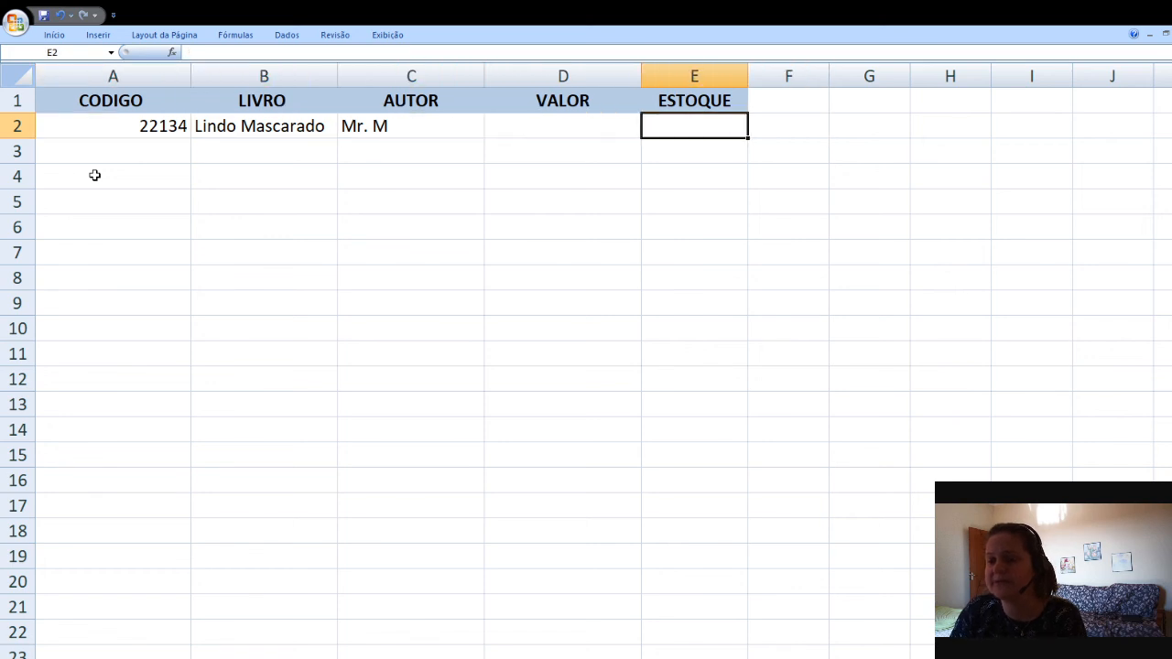
pyautogui.press('Left')
pyautogui.press('Left')
pyautogui.press('Left')
pyautogui.press('Right')
pyautogui.press('Left')
pyautogui.press('Left')
pyautogui.press('Right')
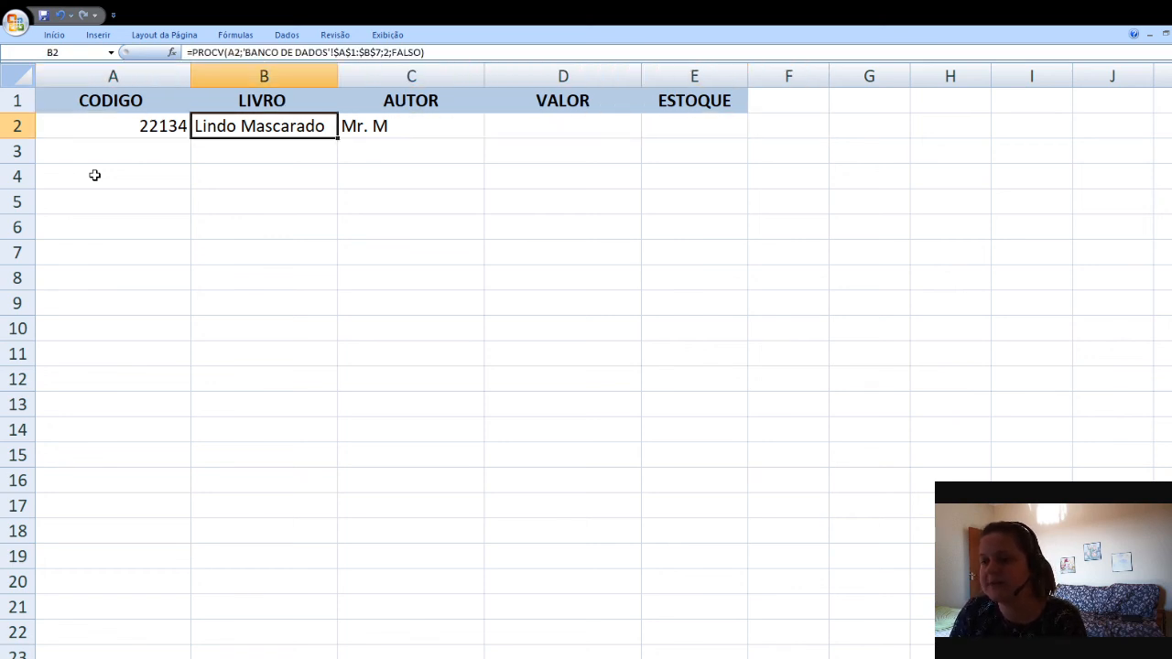
pyautogui.press('Right')
pyautogui.press('Right')
pyautogui.press('Left')
pyautogui.press('Left')
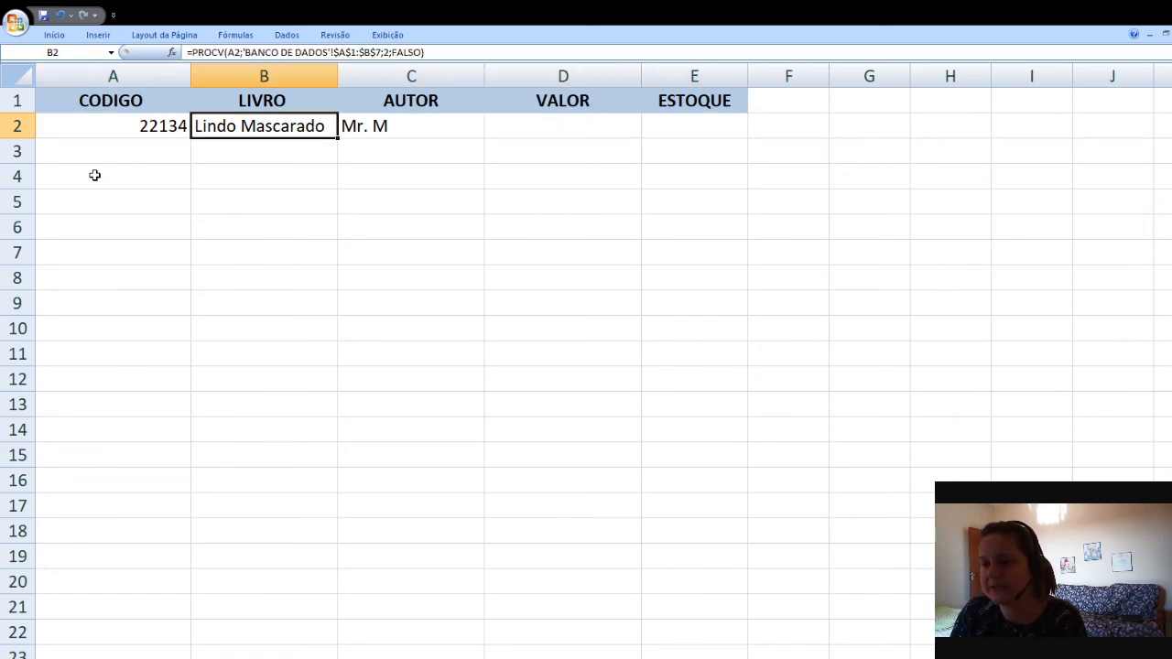
pyautogui.press('Right')
pyautogui.press('Right')
pyautogui.press('Right')
pyautogui.press('Left')
pyautogui.press('Left')
pyautogui.press('Left')
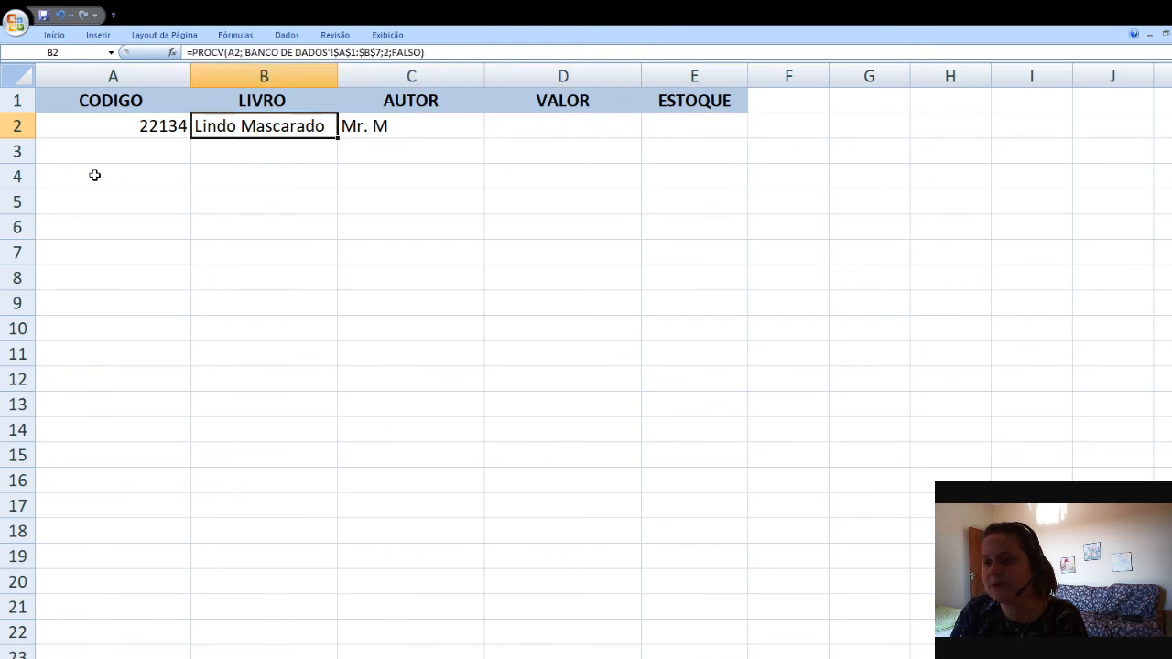
pyautogui.press('Right')
pyautogui.press('Right')
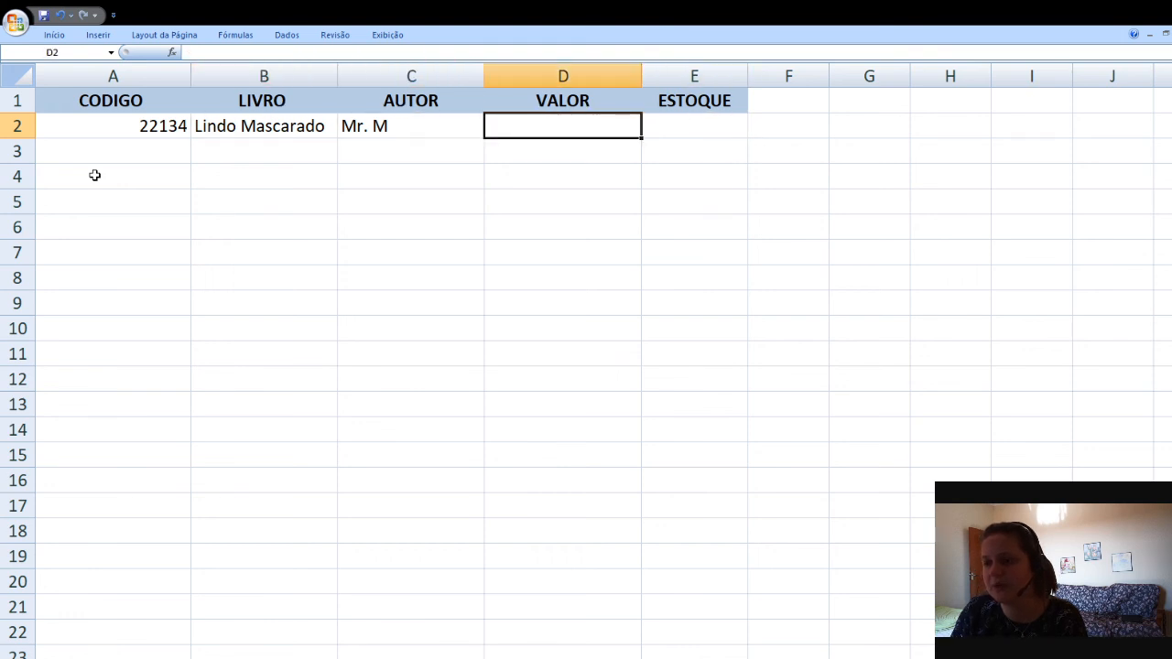
pyautogui.press('Right')
pyautogui.press('Left')
pyautogui.press('Left')
pyautogui.press('Left')
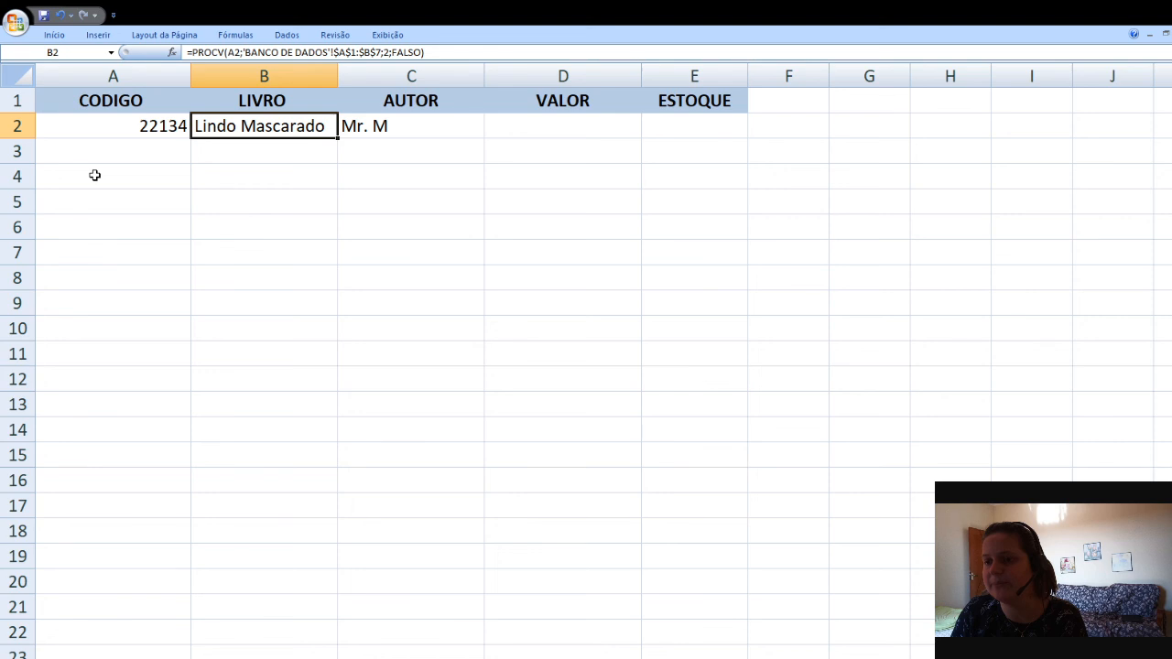
pyautogui.press('Right')
pyautogui.press('Right')
pyautogui.press('Right')
pyautogui.press('Left')
pyautogui.press('Left')
pyautogui.press('Left')
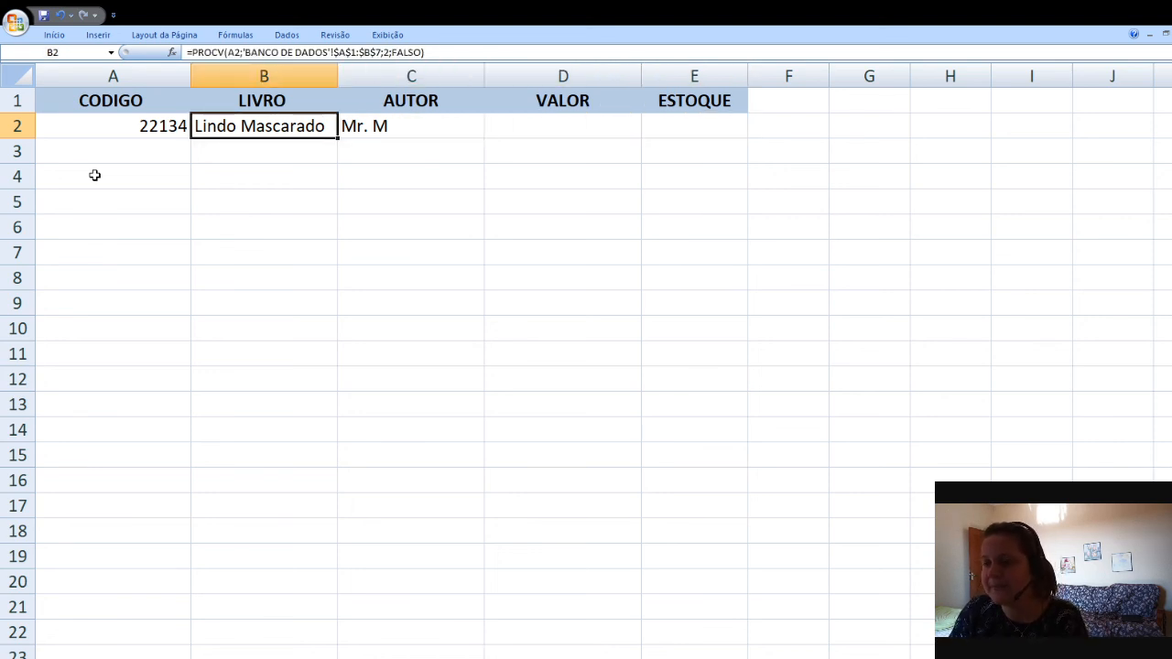
pyautogui.press('Right')
pyautogui.press('Right')
pyautogui.press('Right')
pyautogui.press('Left')
pyautogui.press('Left')
pyautogui.press('Left')
pyautogui.press('Left')
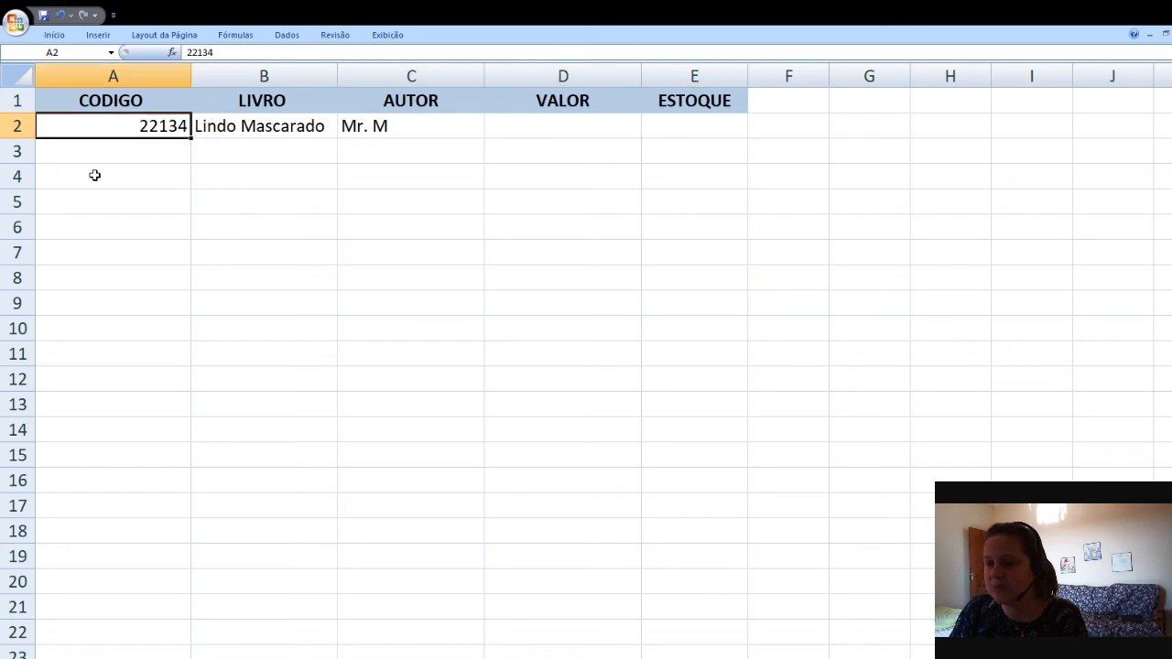
pyautogui.press('Right')
pyautogui.press('Right')
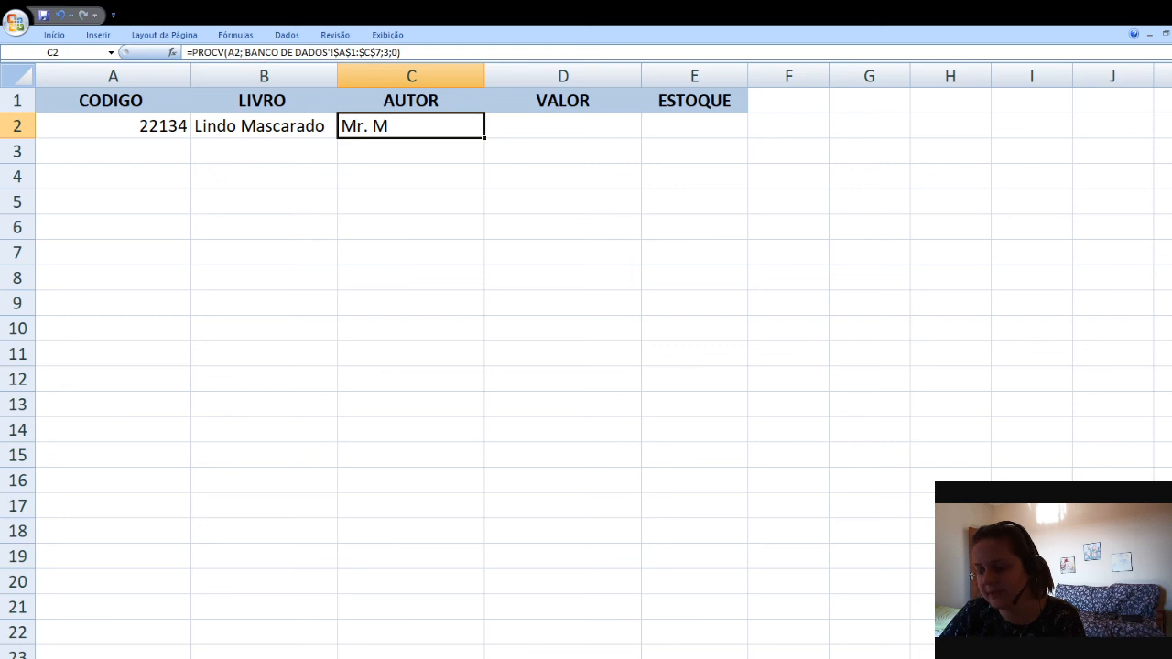
pyautogui.hotkey('ctrl', 'pageup')
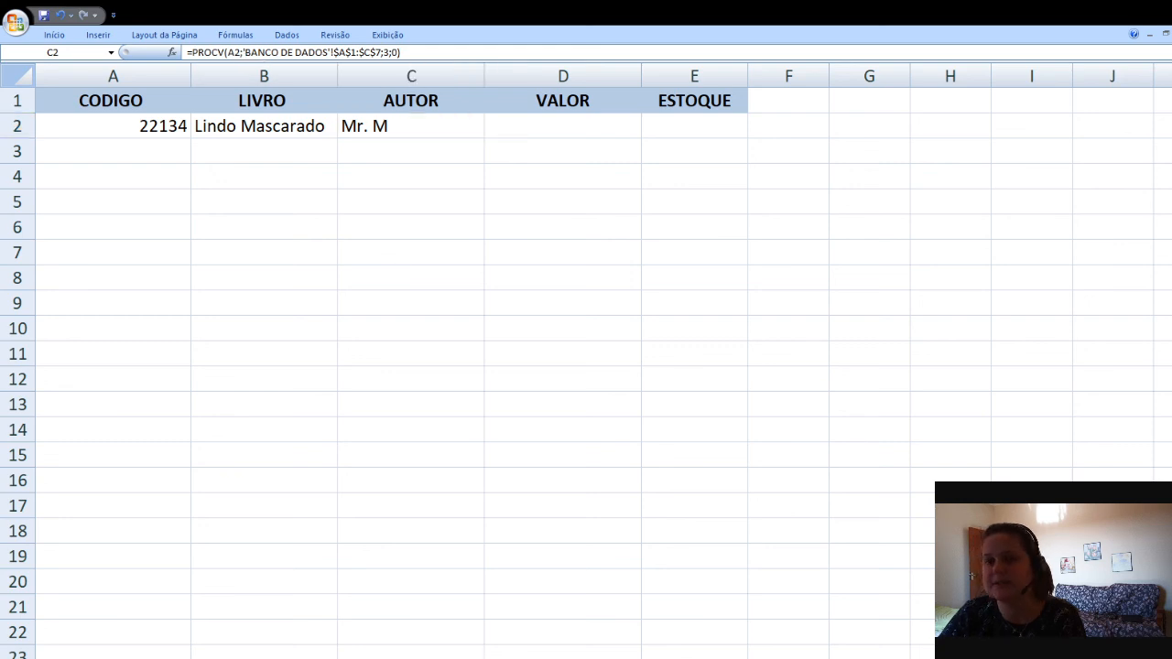